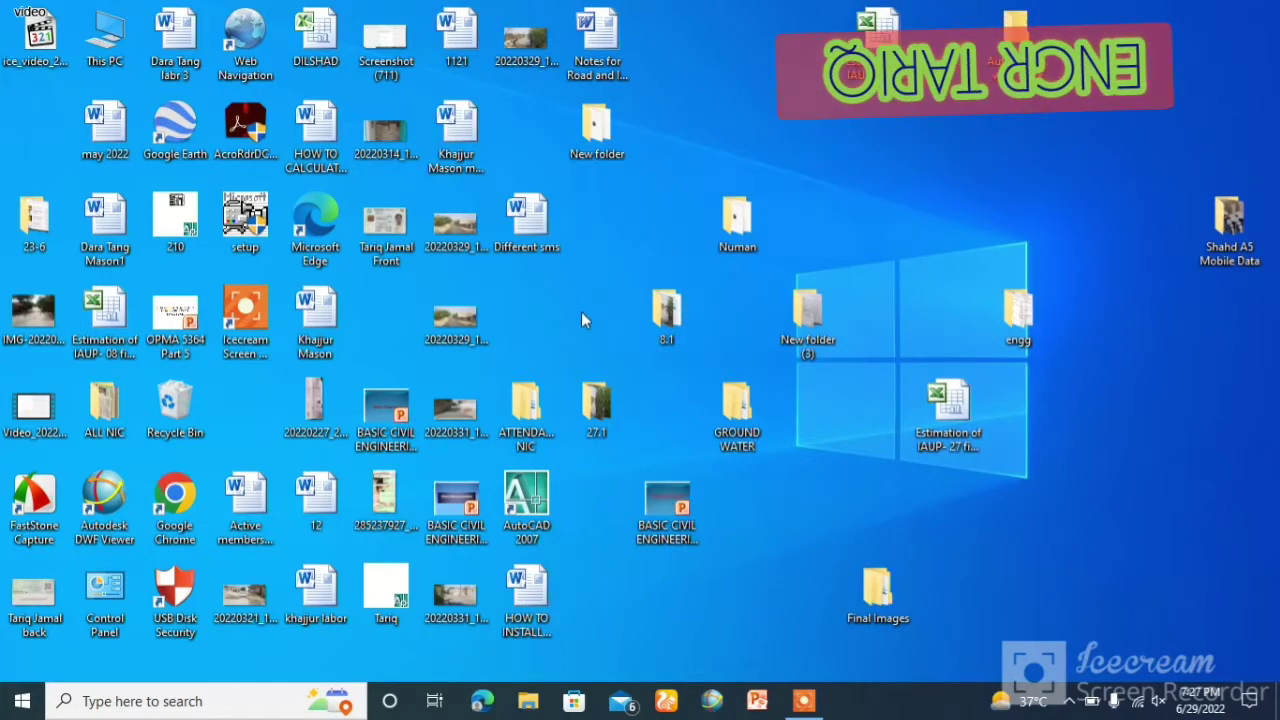
Step: Launch AutoCAD 2007 from the desktop shortcut to open a blank Drawing1
double_click(535, 497)
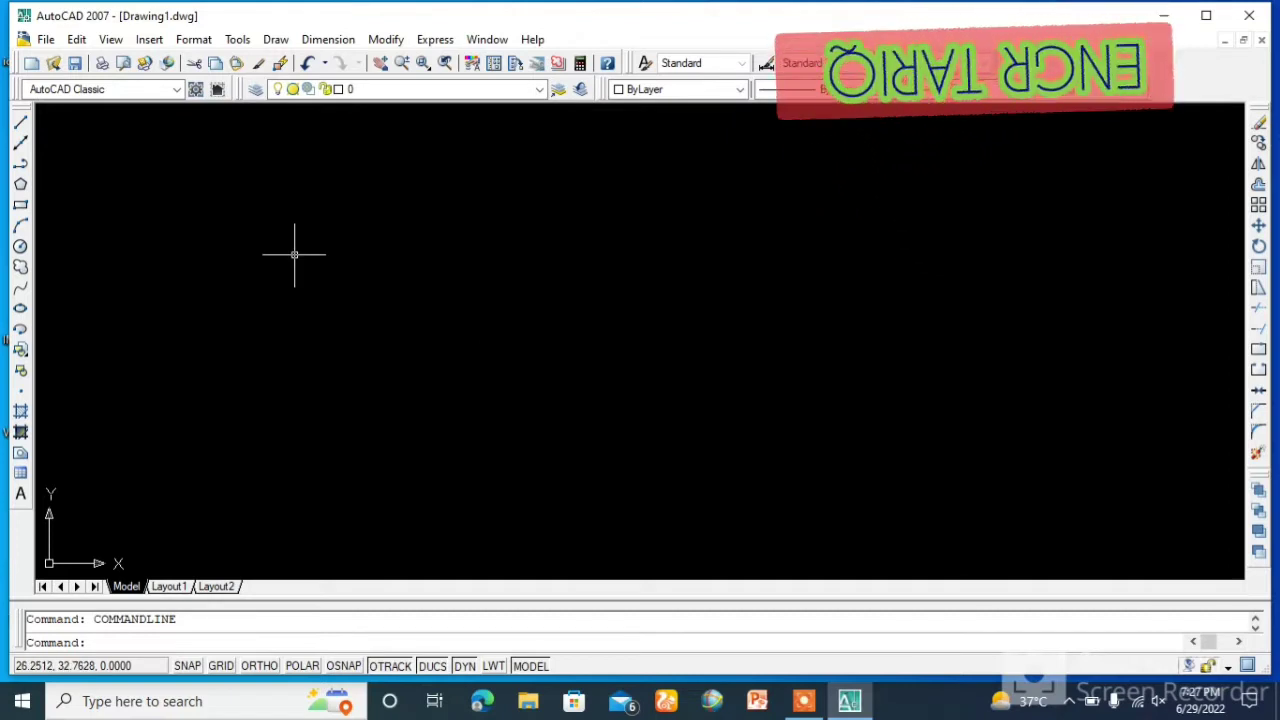
Step: In Drawing Units, choose Engineering length type with 0'-0.0" precision and confirm
click(193, 42)
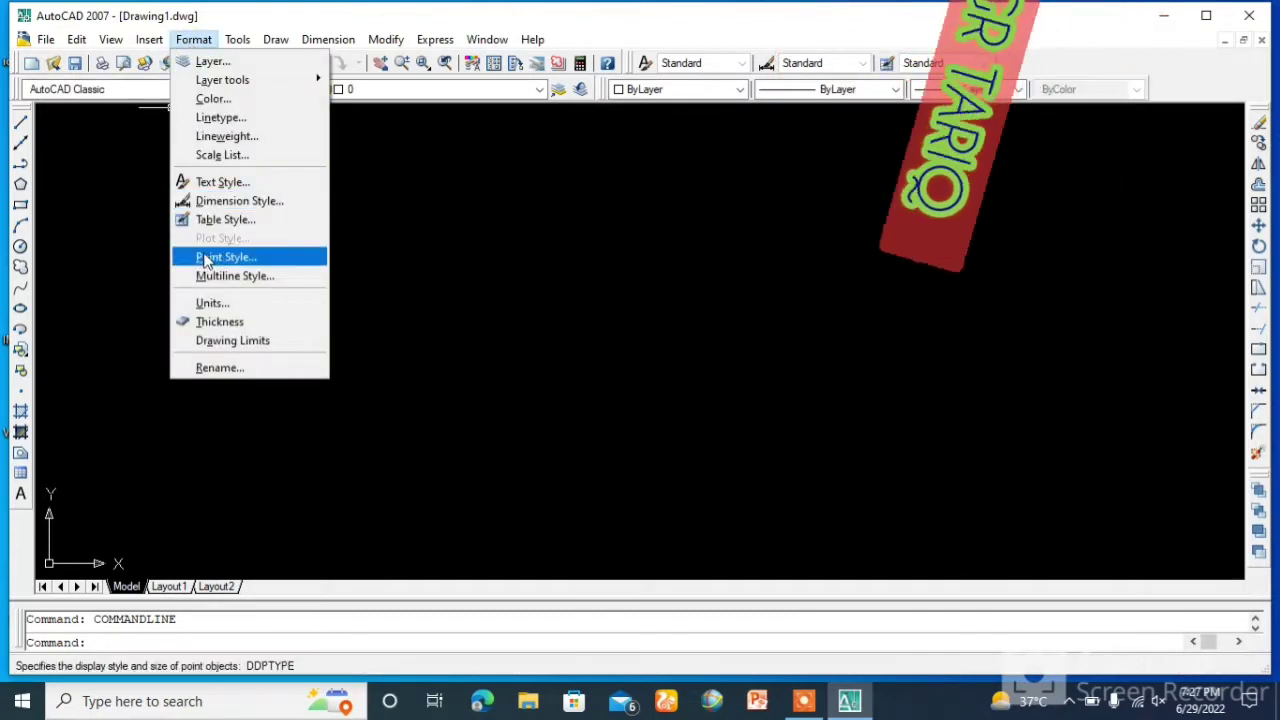
click(208, 303)
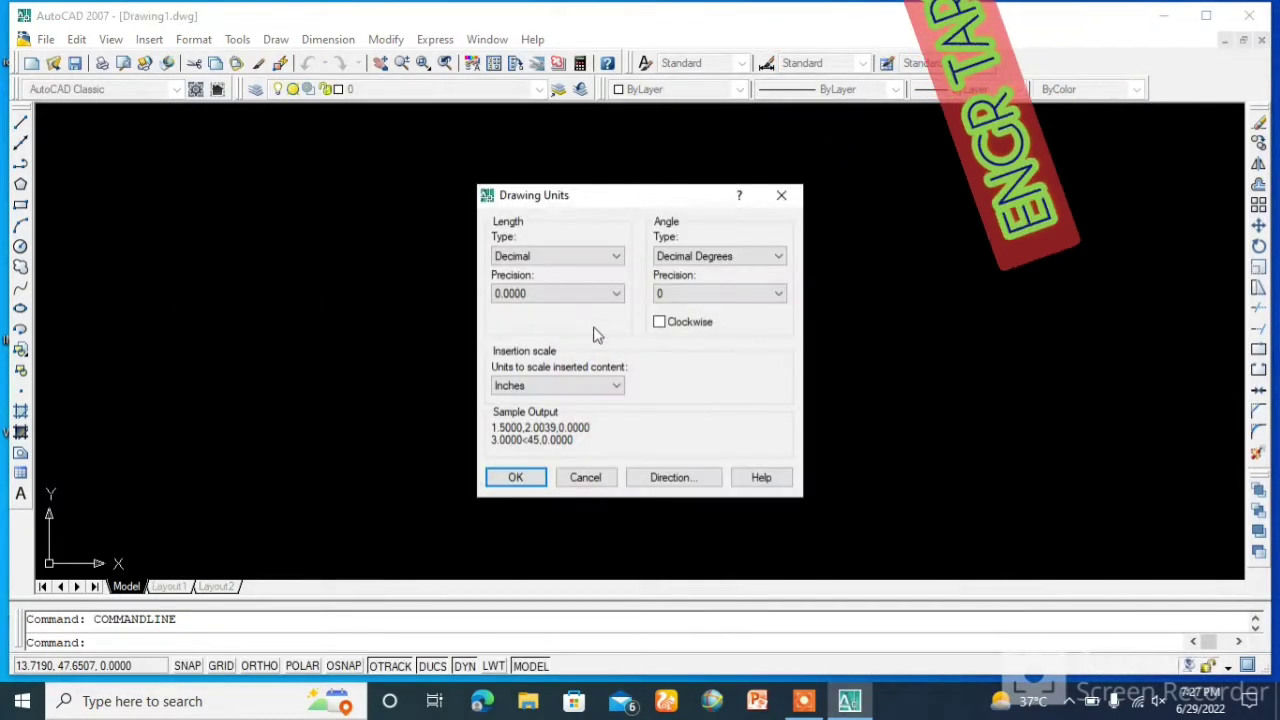
click(561, 259)
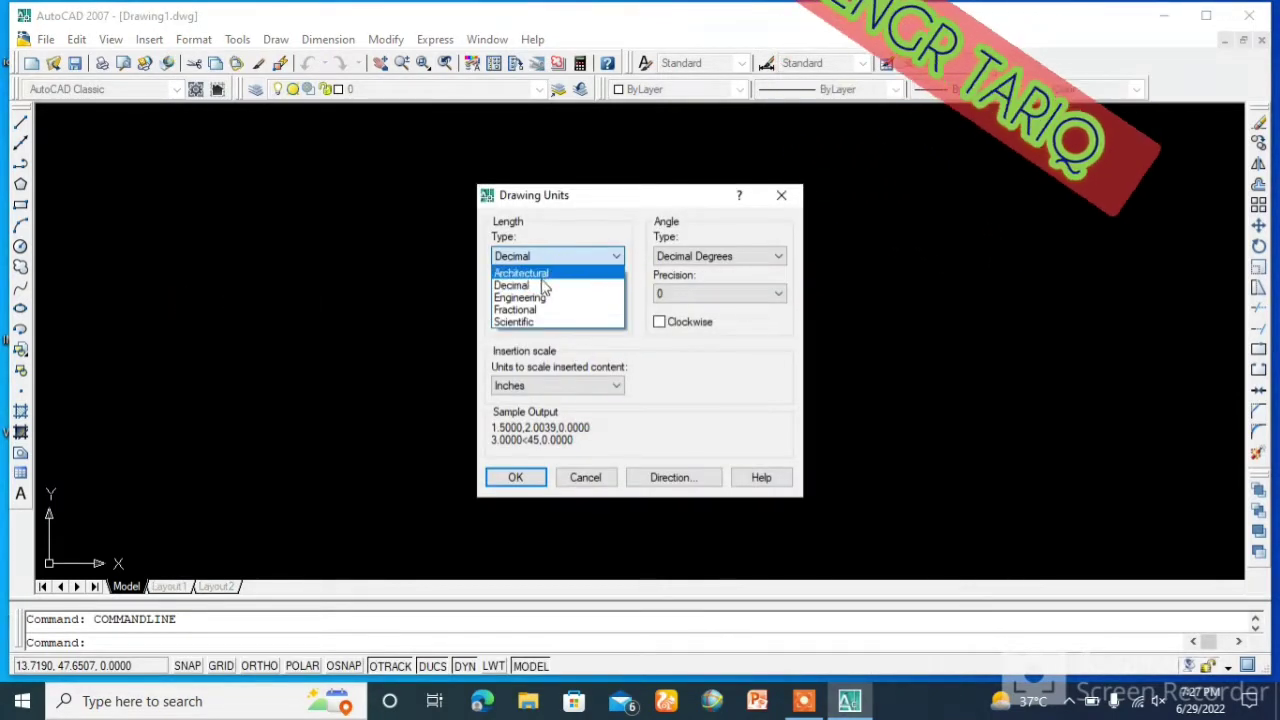
click(533, 298)
click(536, 296)
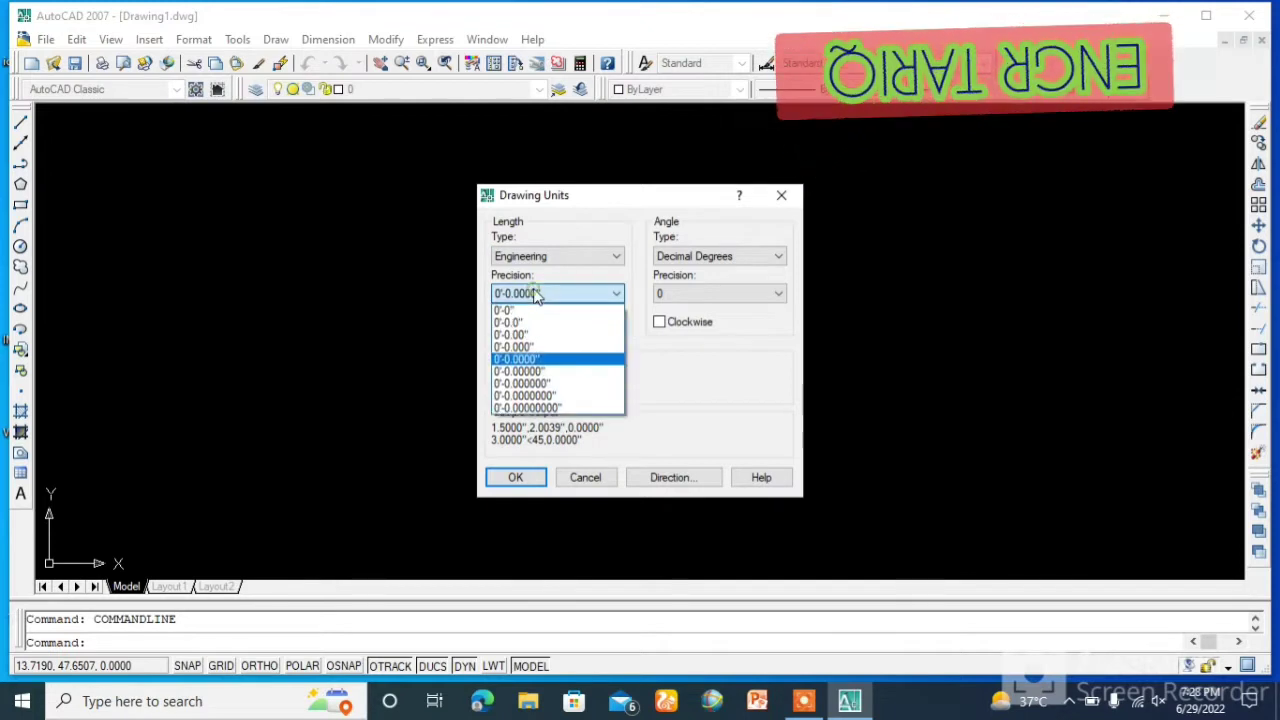
click(514, 323)
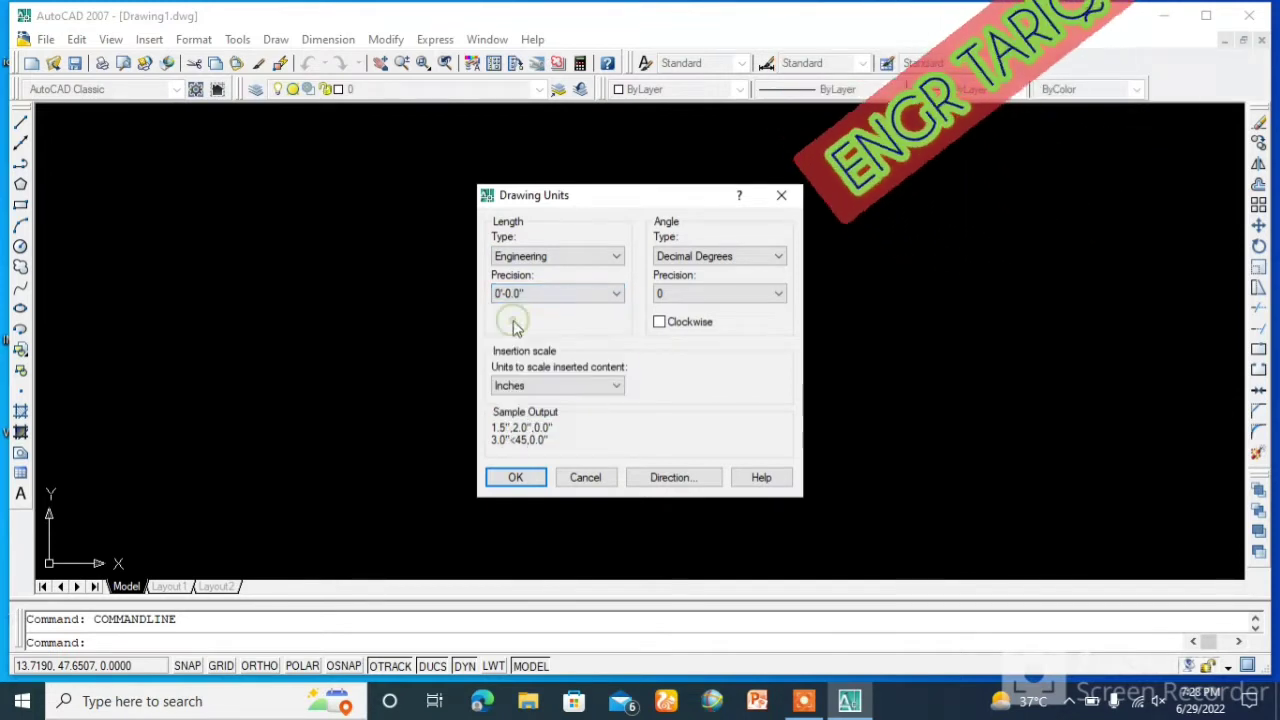
click(515, 477)
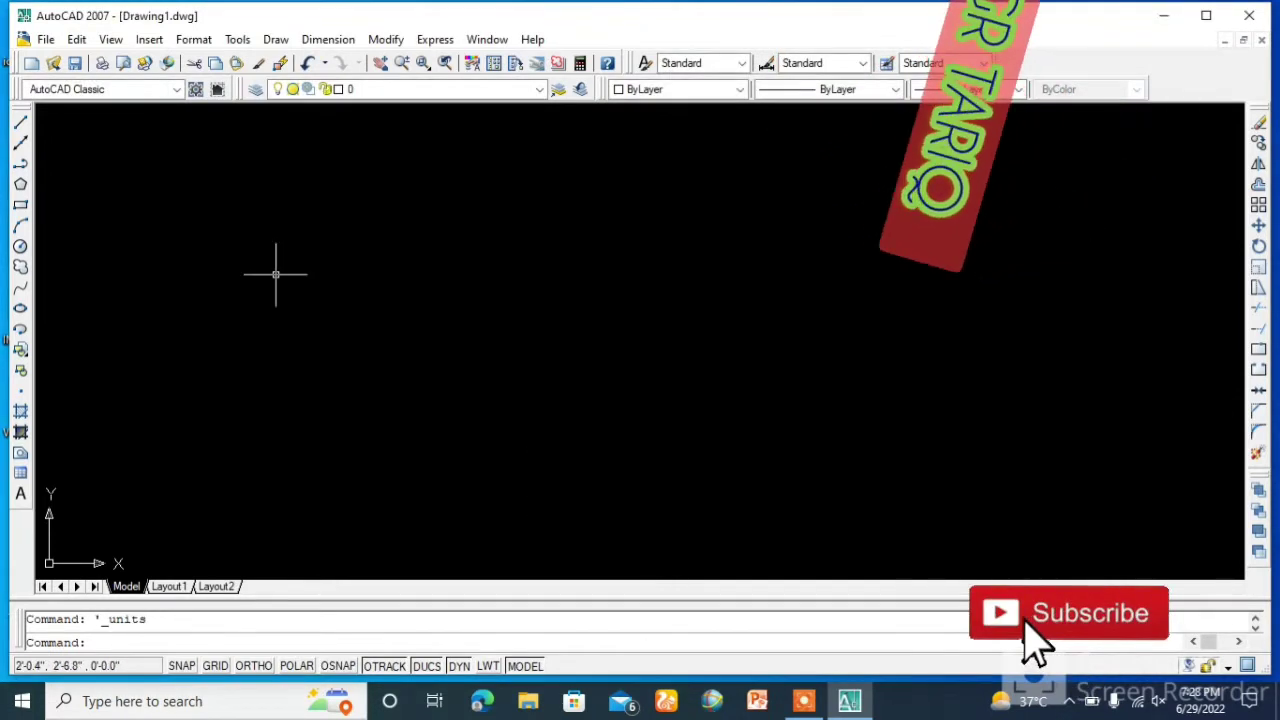
click(193, 39)
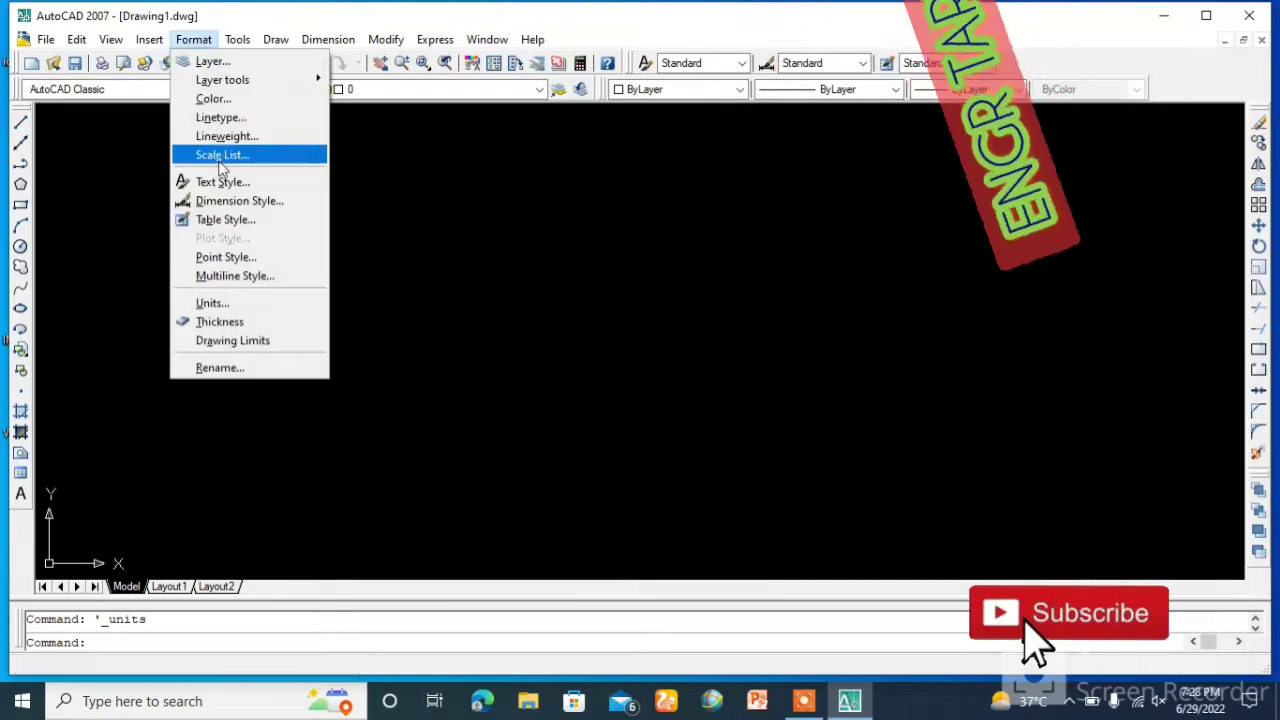
Step: Give the Standard dimension style Engineering primary units with 0'-0.0" precision, then close the manager
click(224, 203)
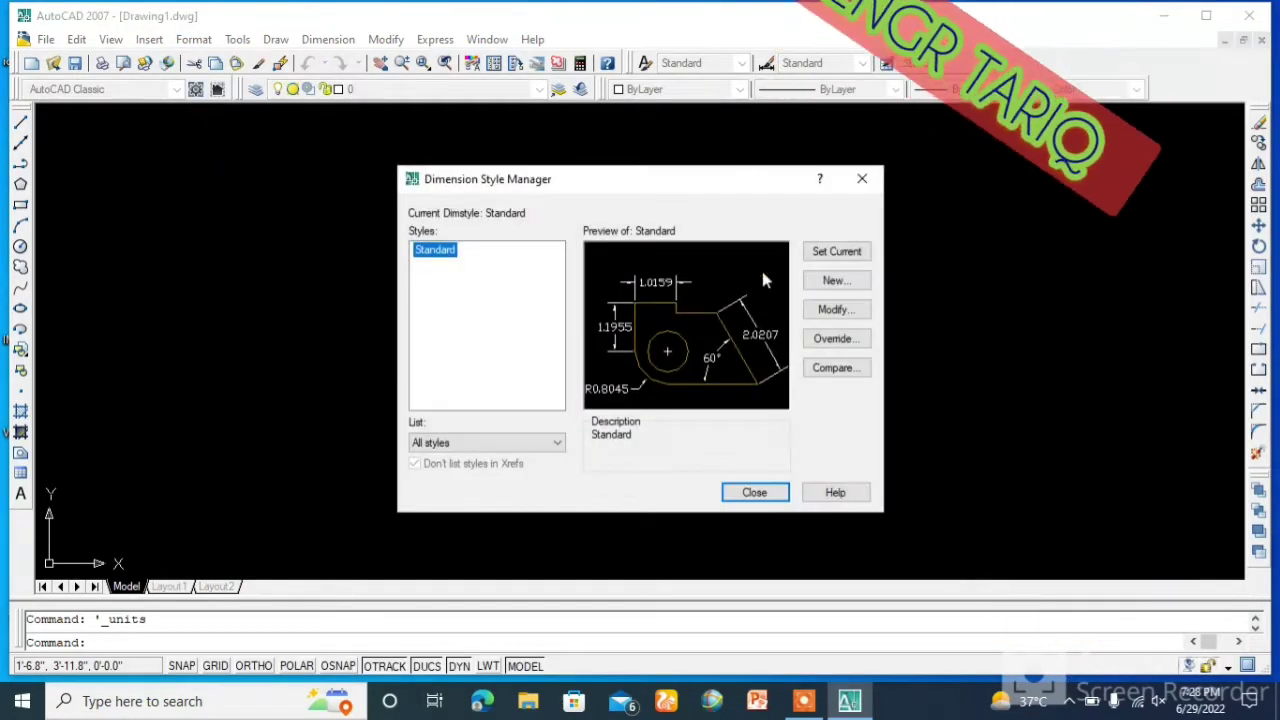
click(825, 312)
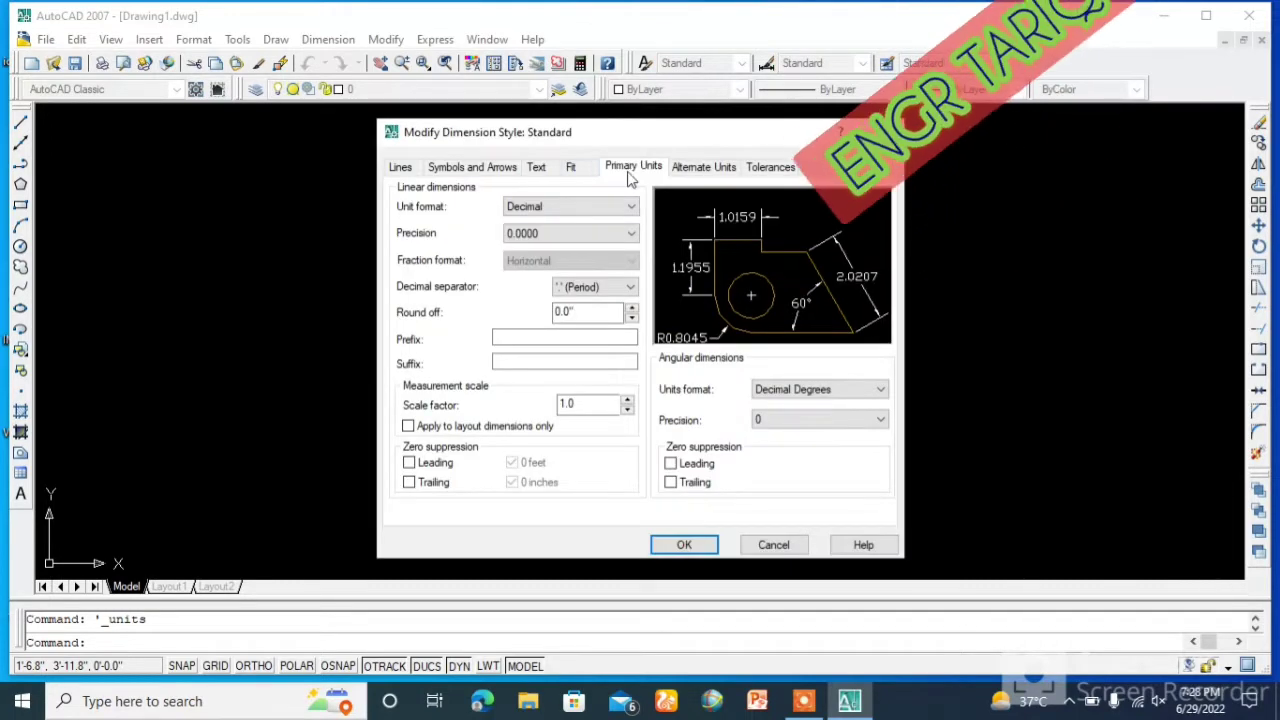
click(567, 207)
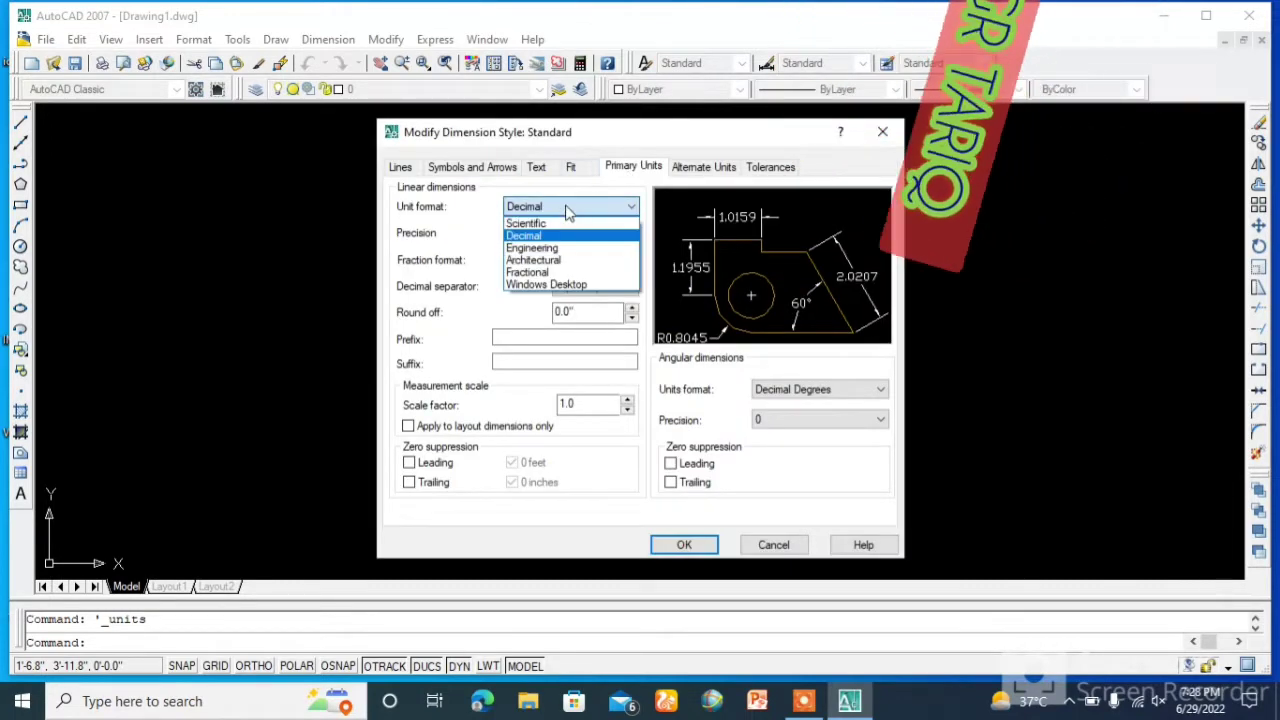
click(542, 248)
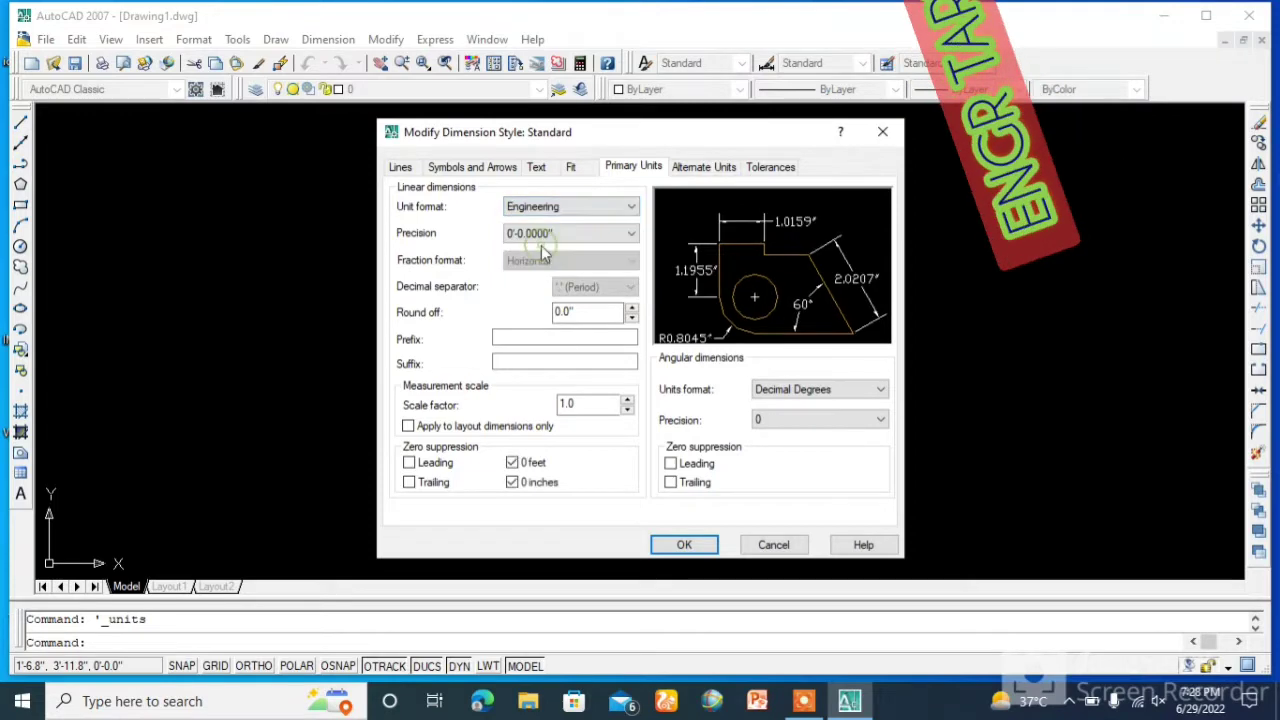
click(557, 236)
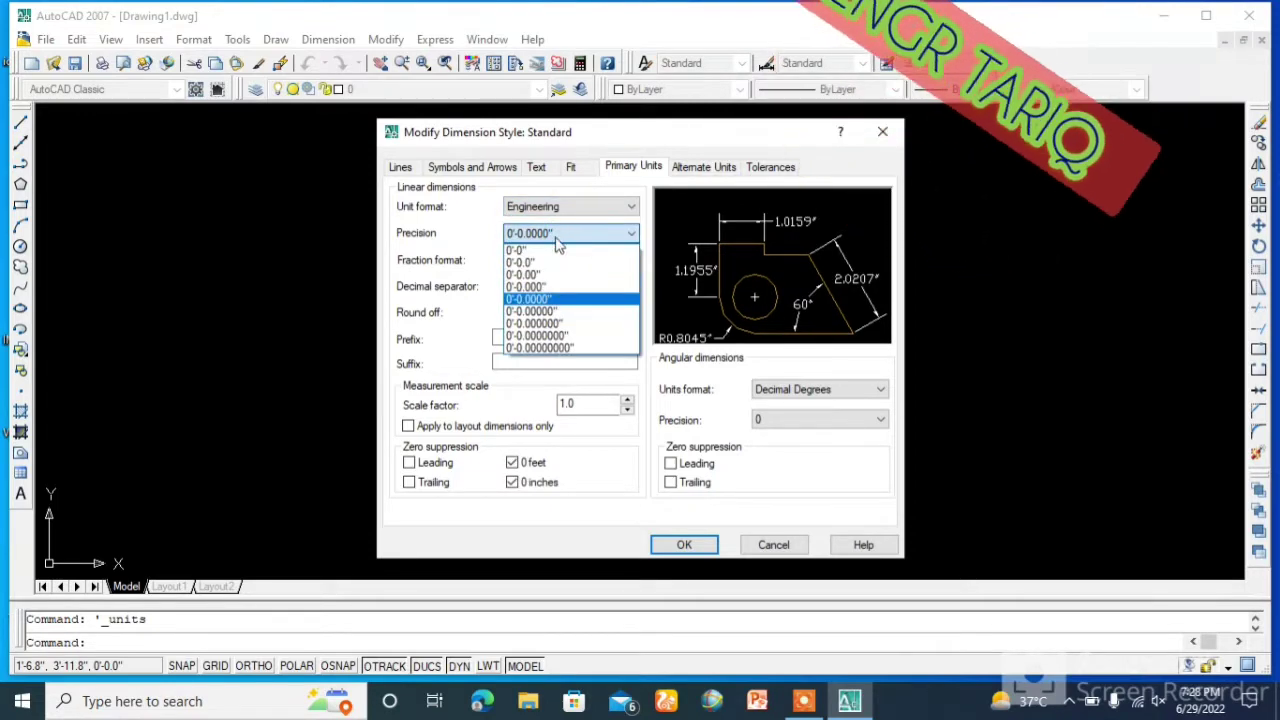
click(528, 263)
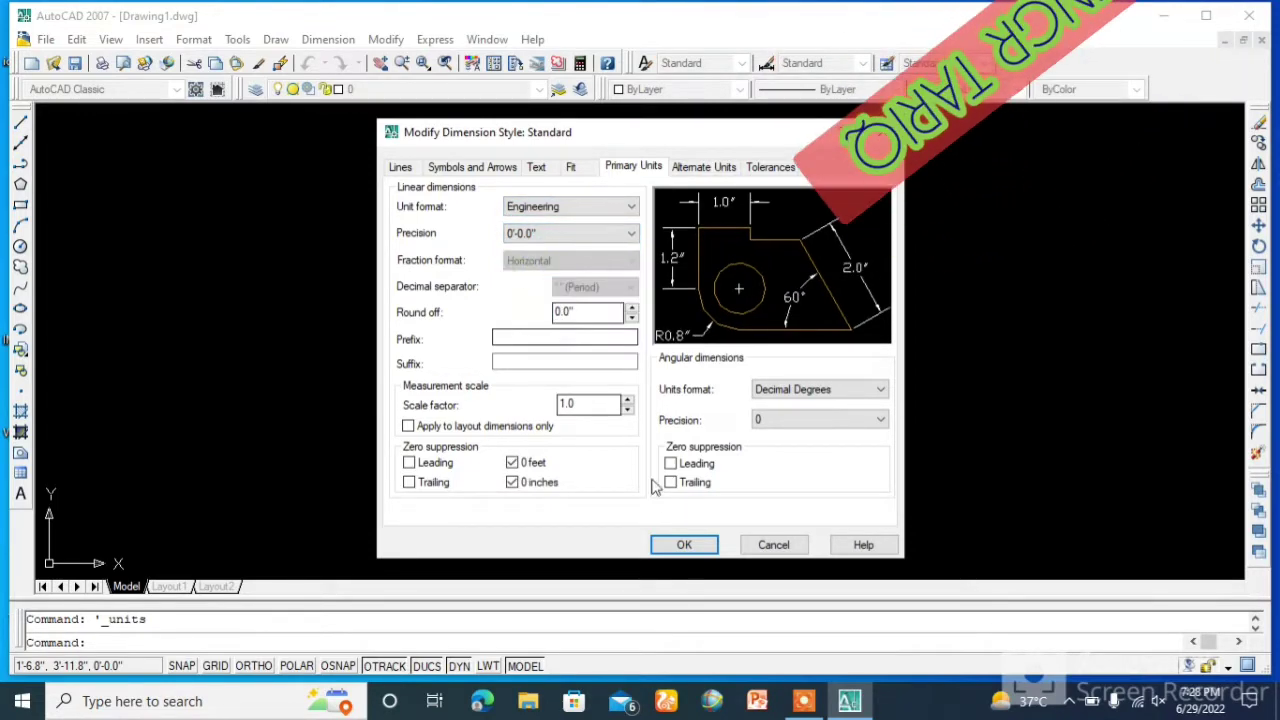
click(676, 544)
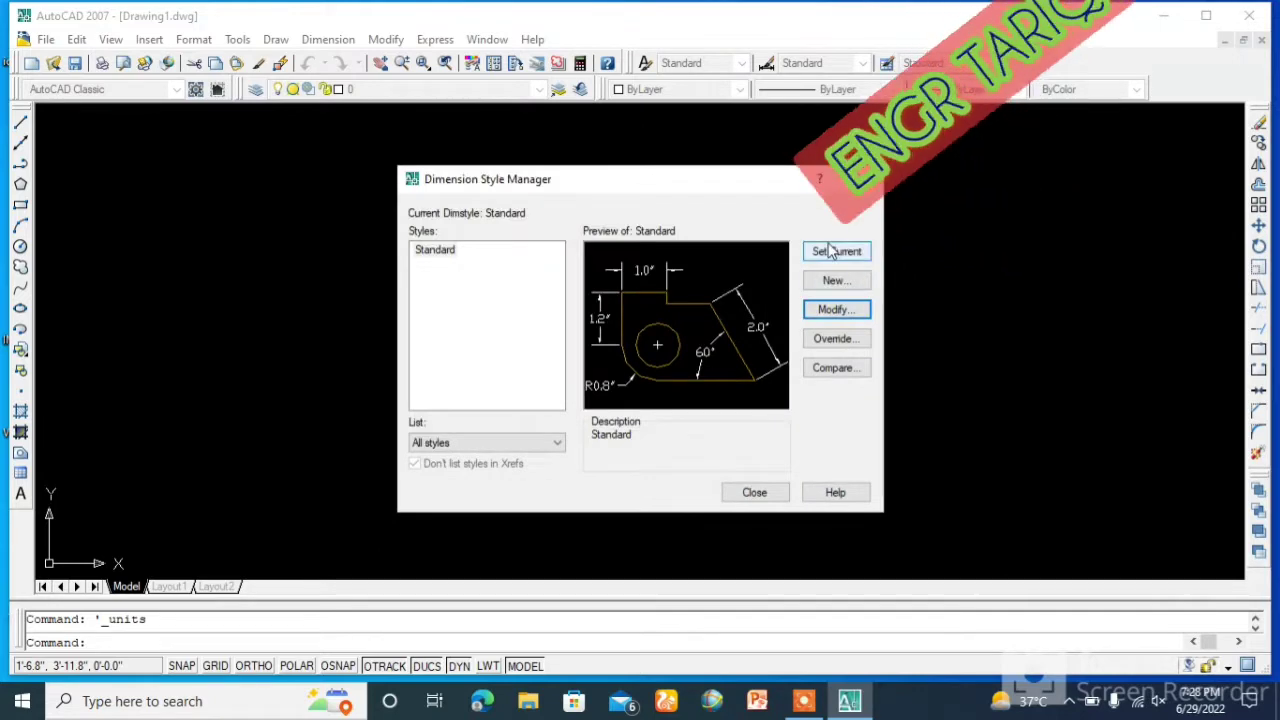
click(752, 493)
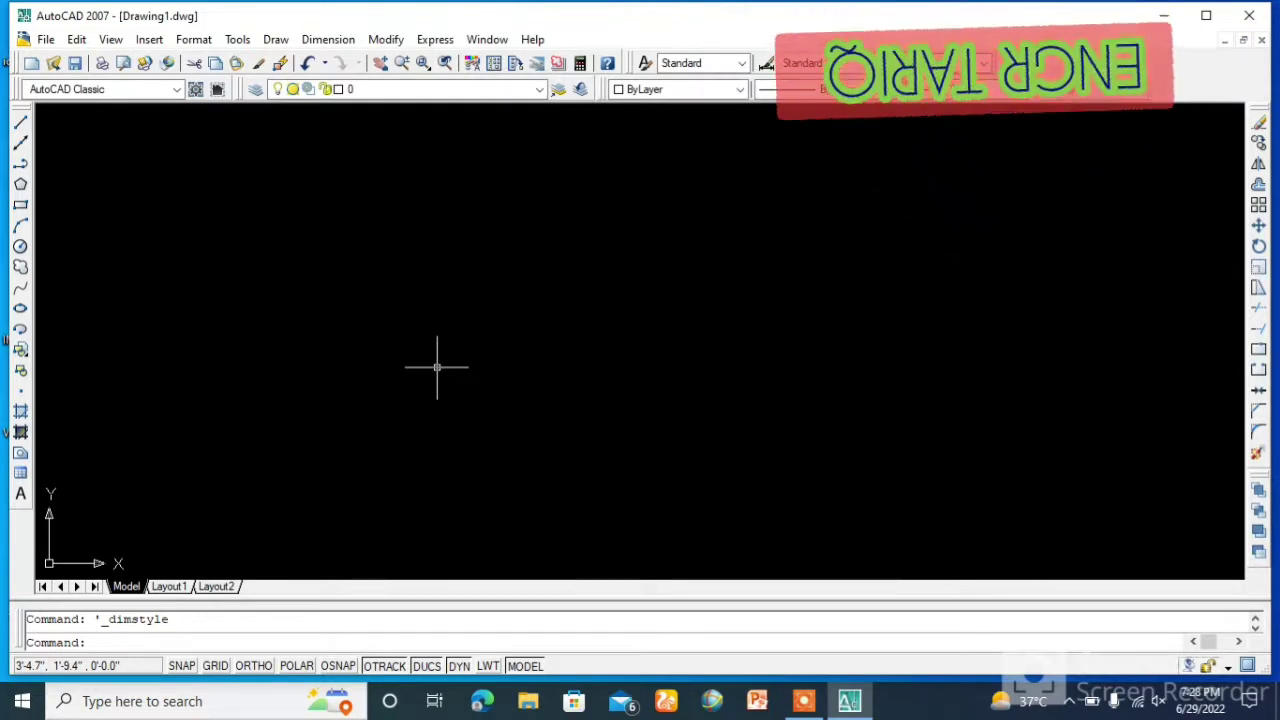
Step: With Ortho on, draw a horizontal line about 2'-5" long across the middle of the drawing
key(Return)
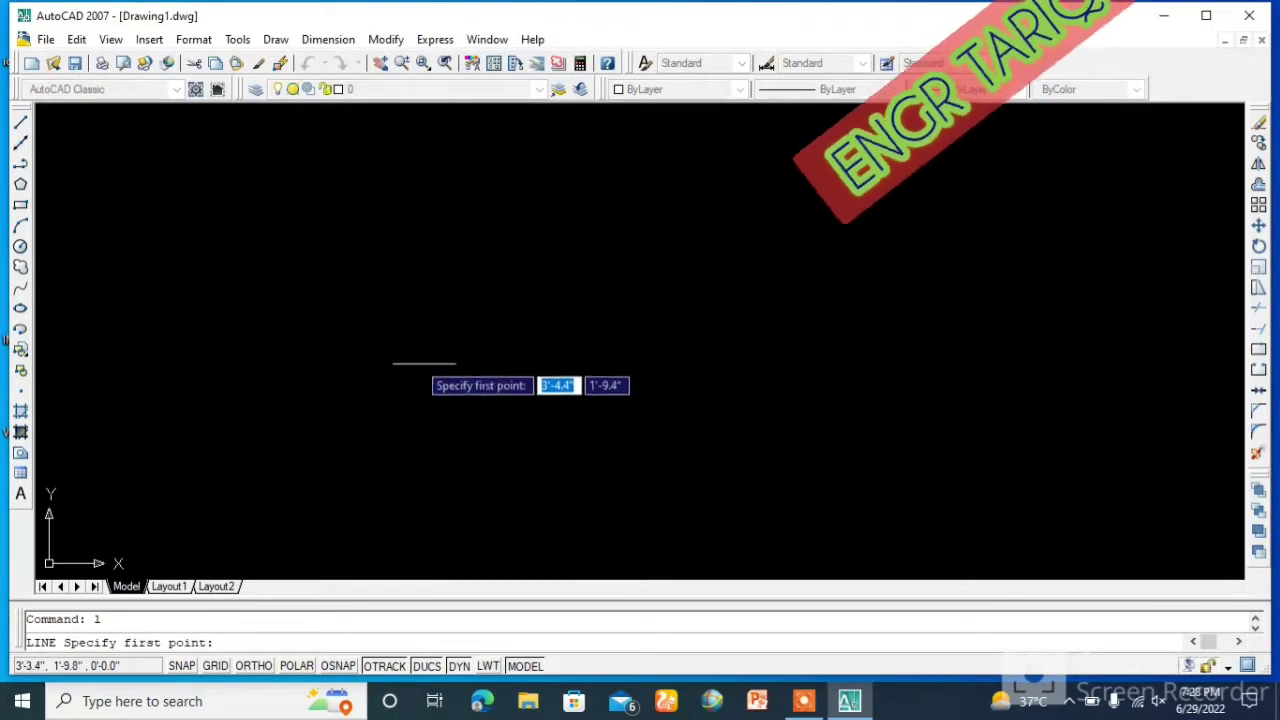
click(361, 337)
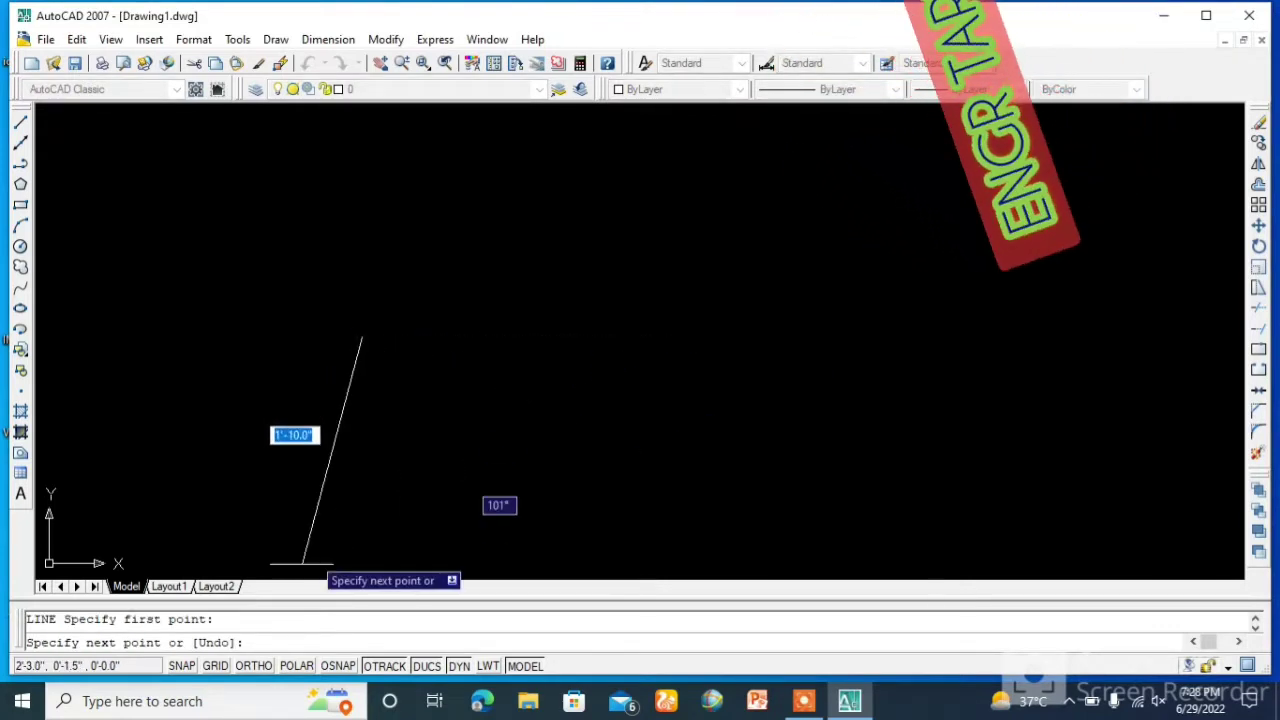
click(255, 666)
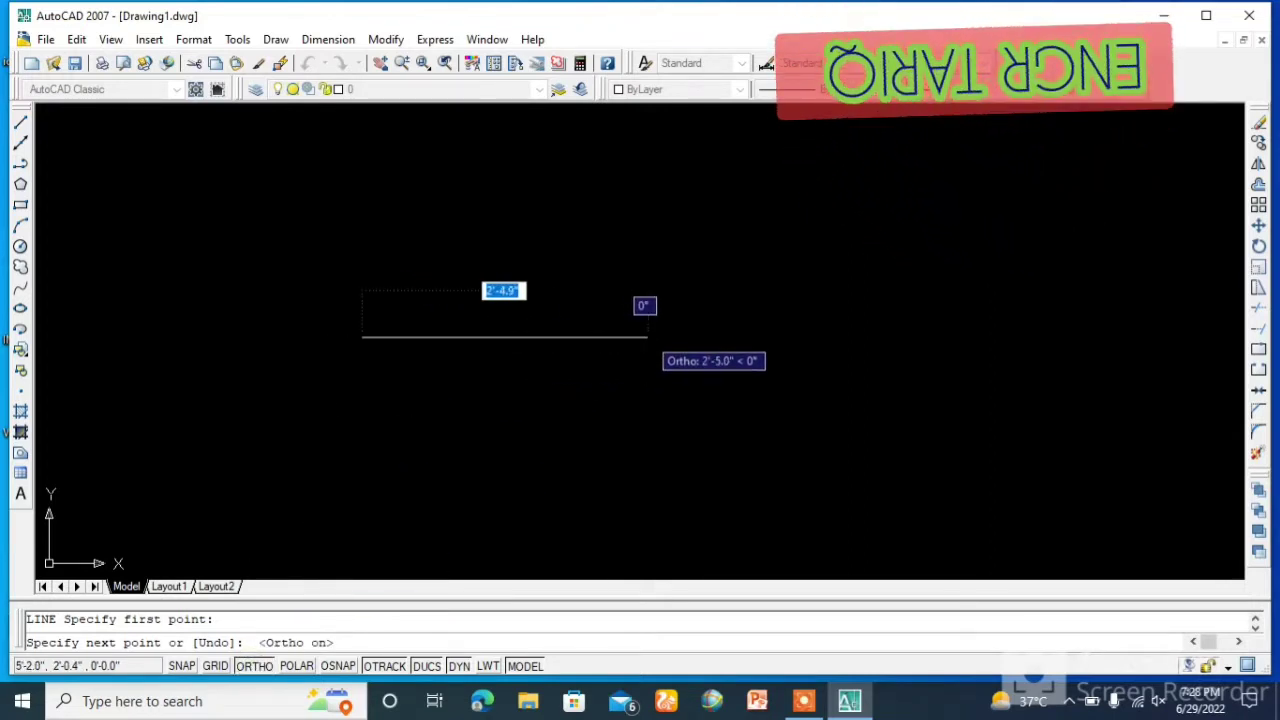
click(647, 337)
key(Return)
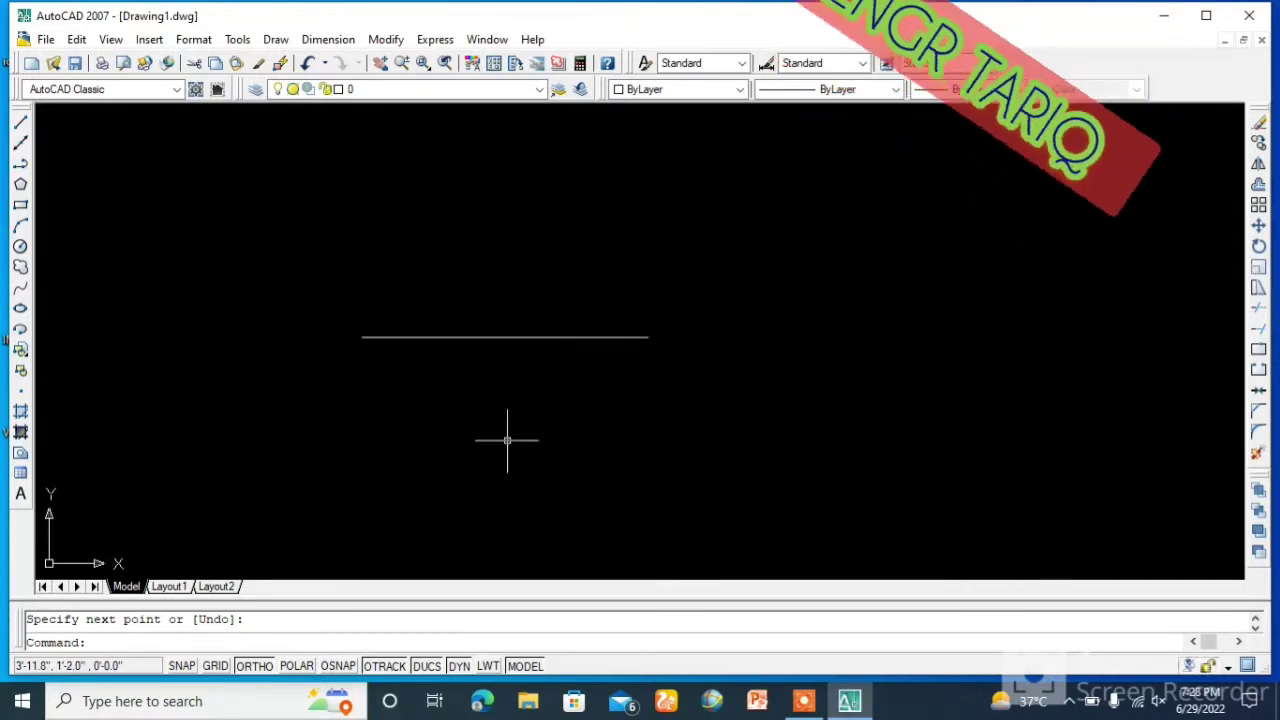
text(l)
key(Return)
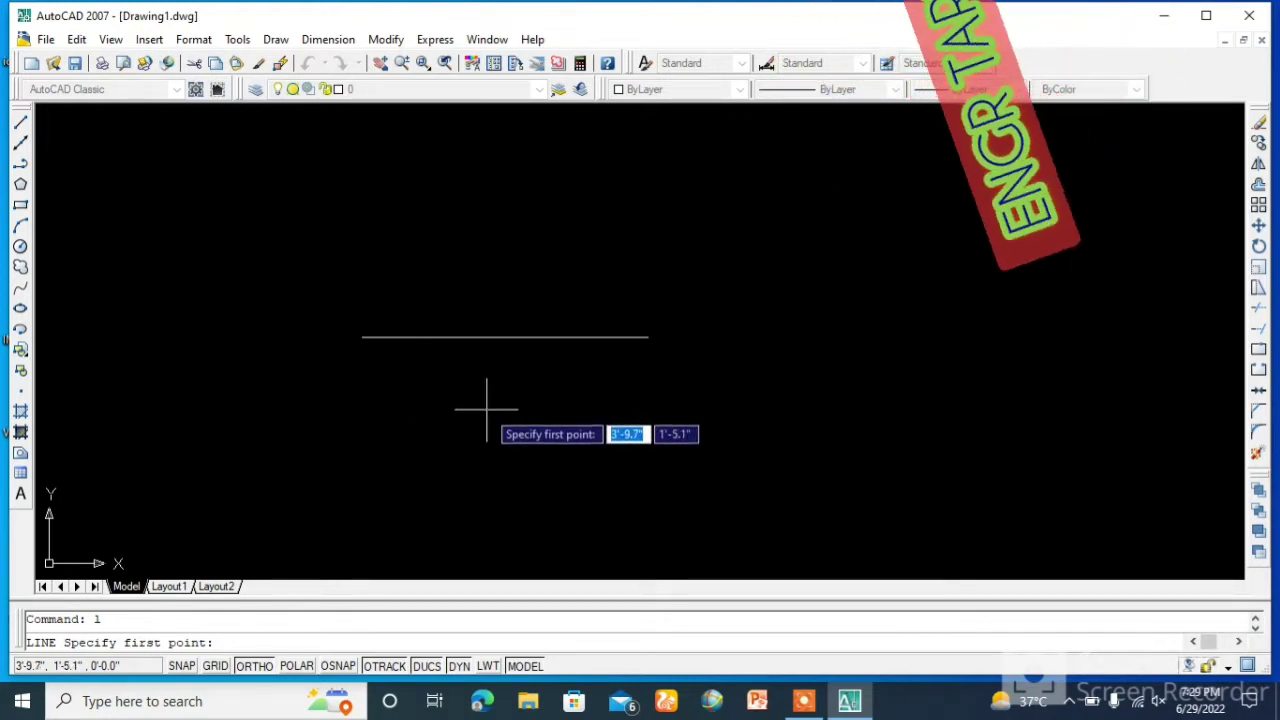
Step: Cancel the pending line and enable every object snap mode via Clear All, then Select All
key(Escape)
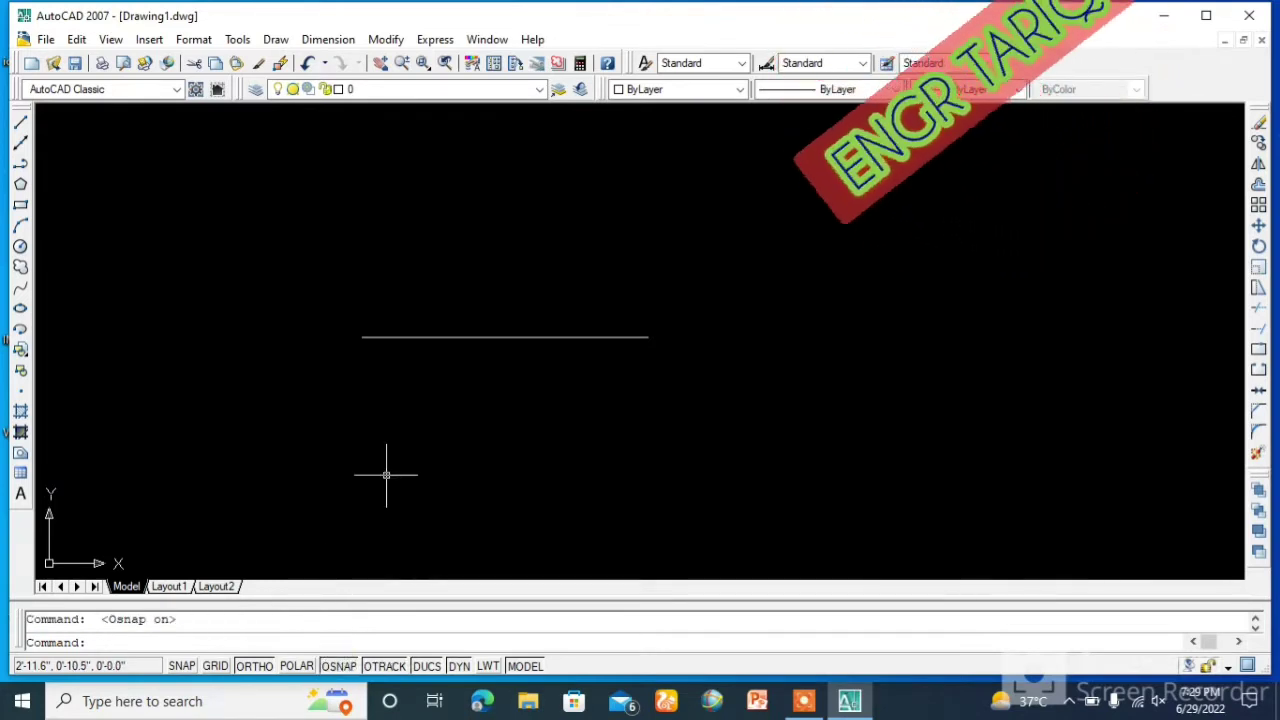
right_click(341, 669)
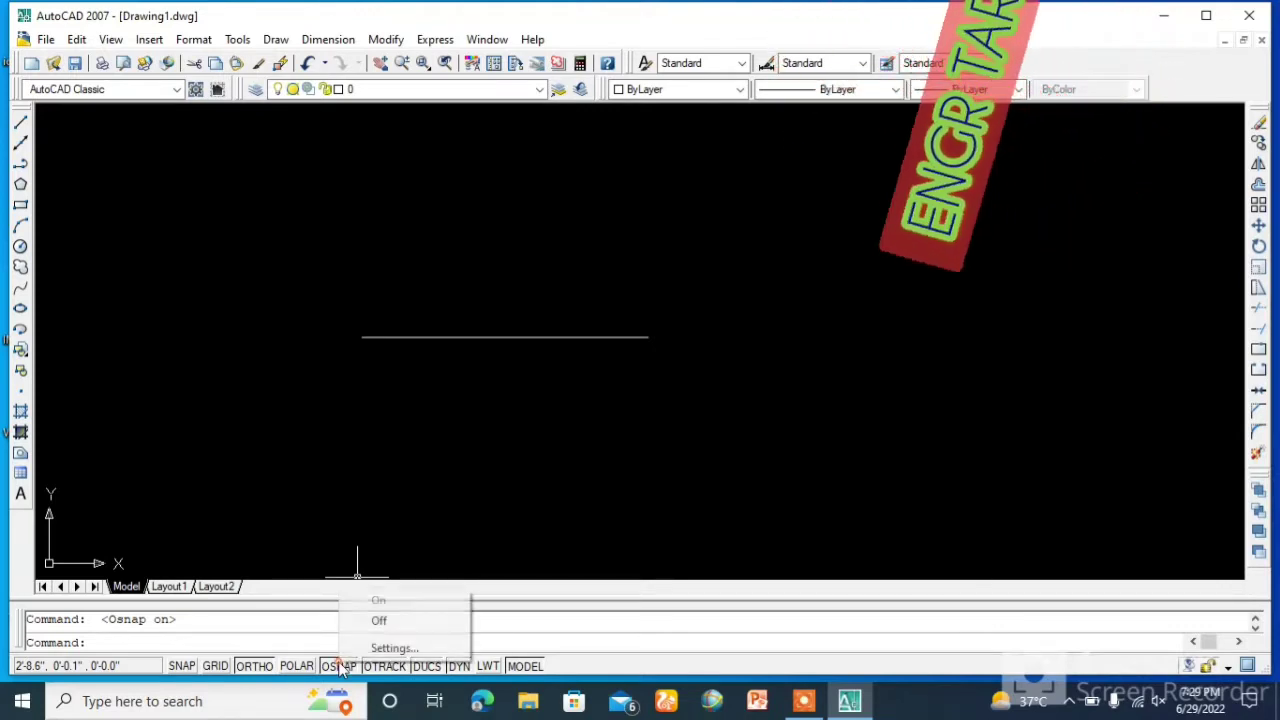
click(387, 650)
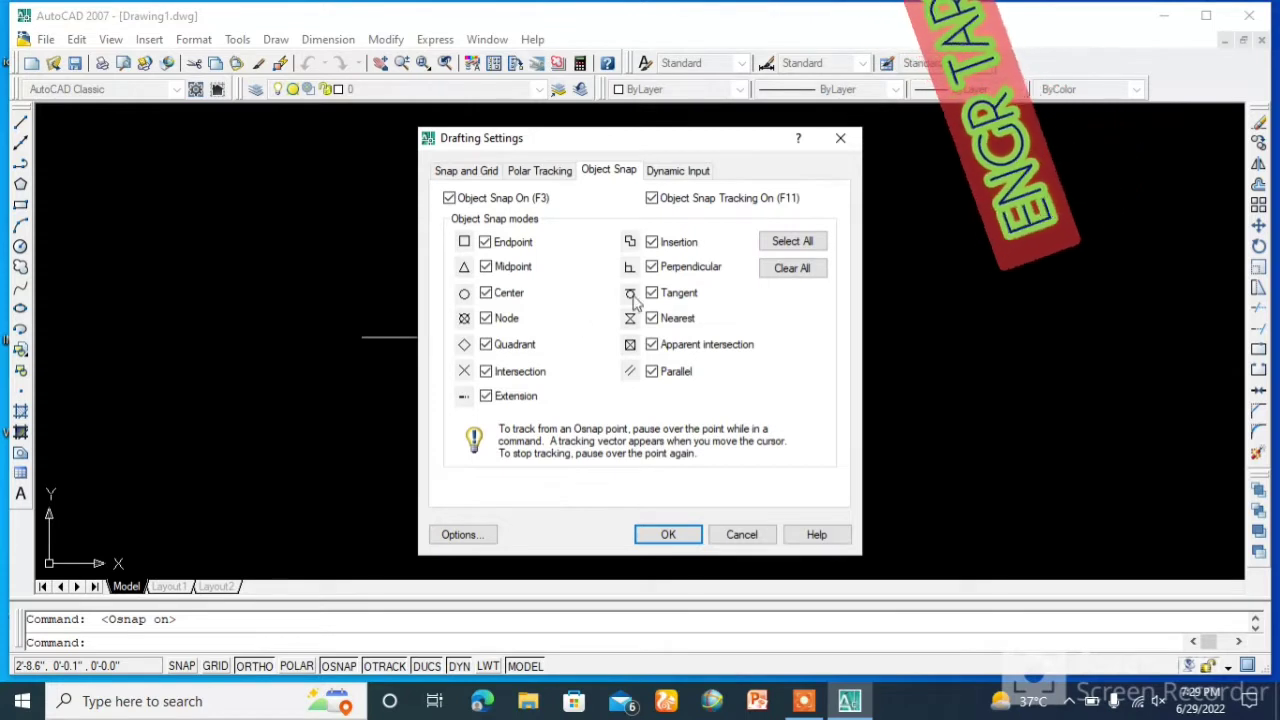
click(782, 272)
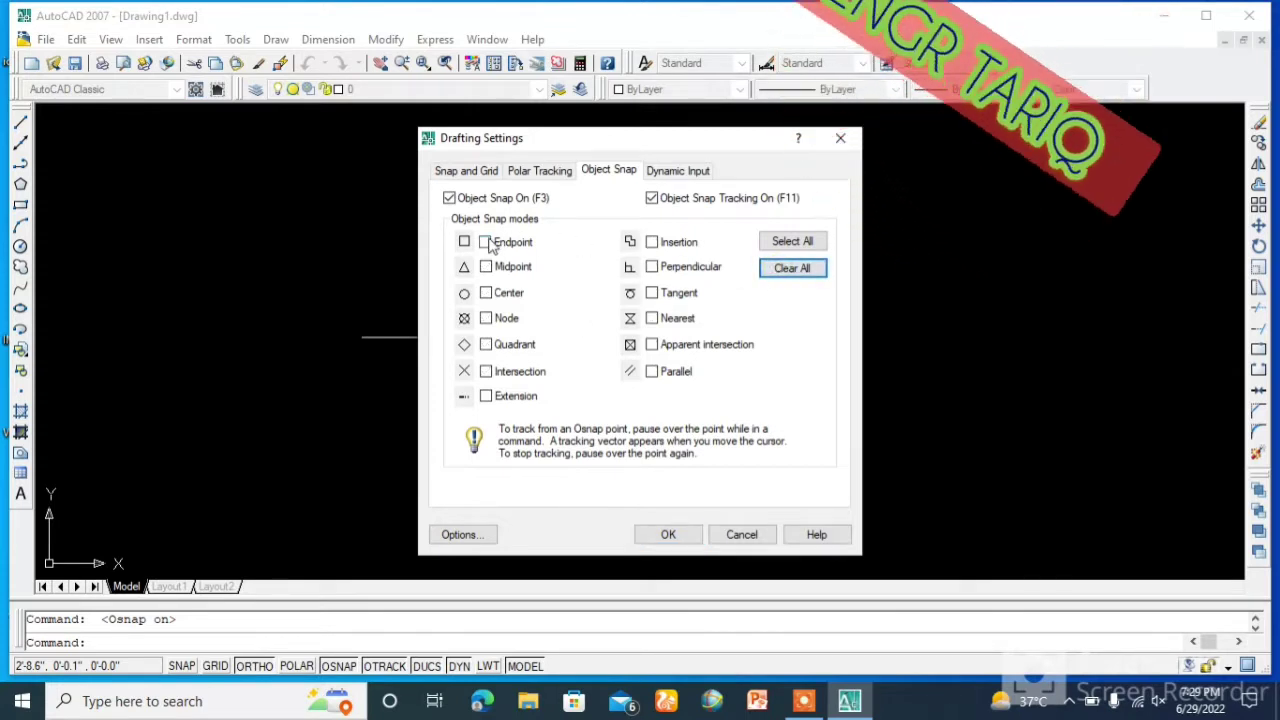
click(787, 245)
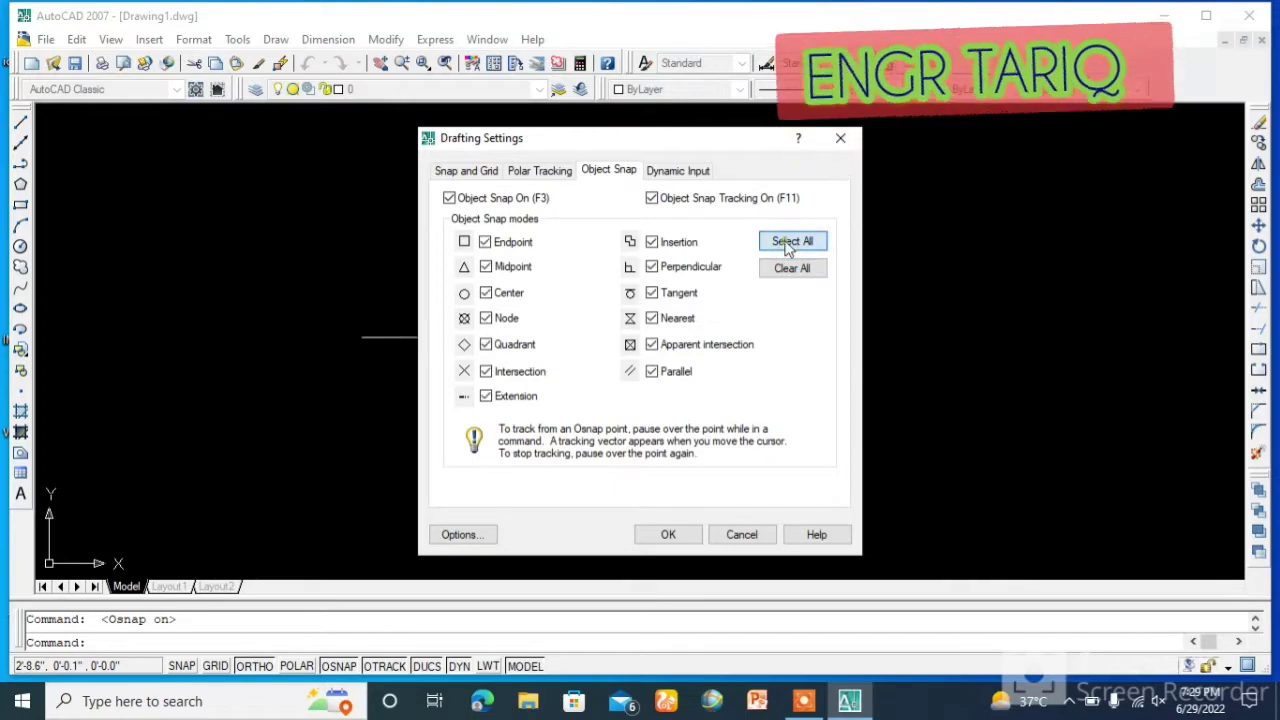
click(668, 535)
click(647, 337)
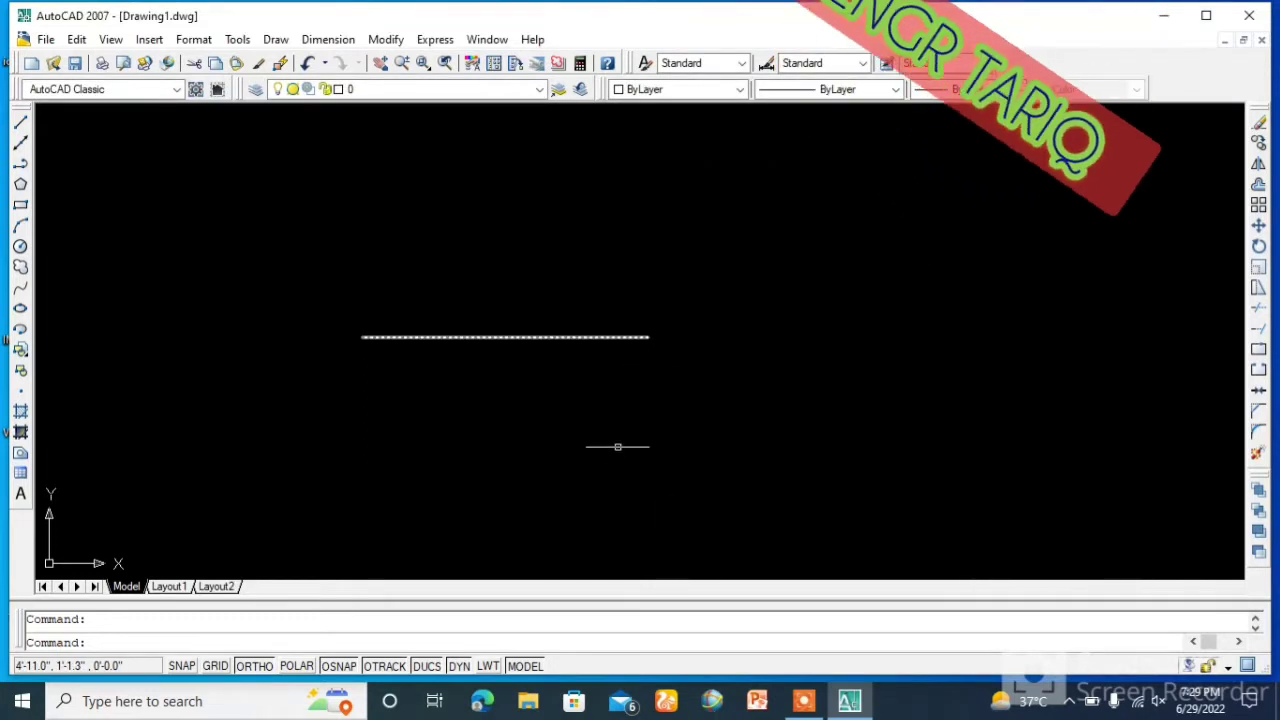
Step: Start a line at the horizontal line's end, then cancel it without drawing
text(l)
key(Return)
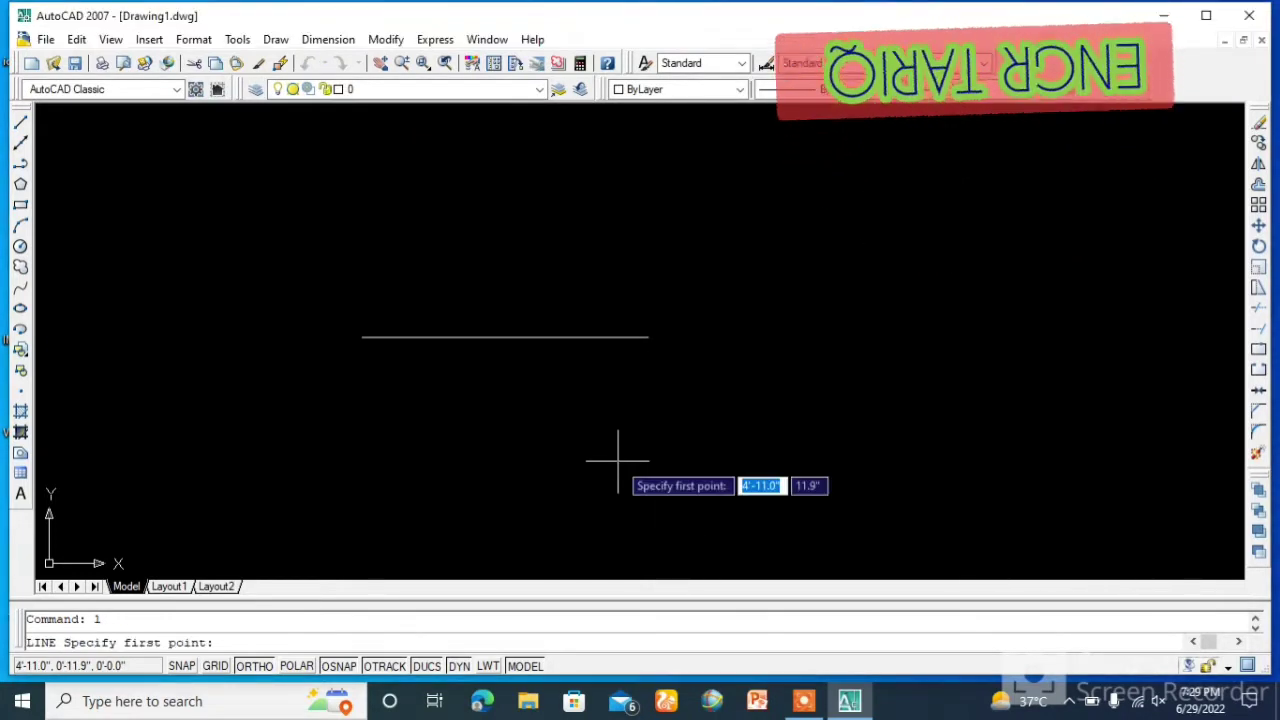
click(647, 337)
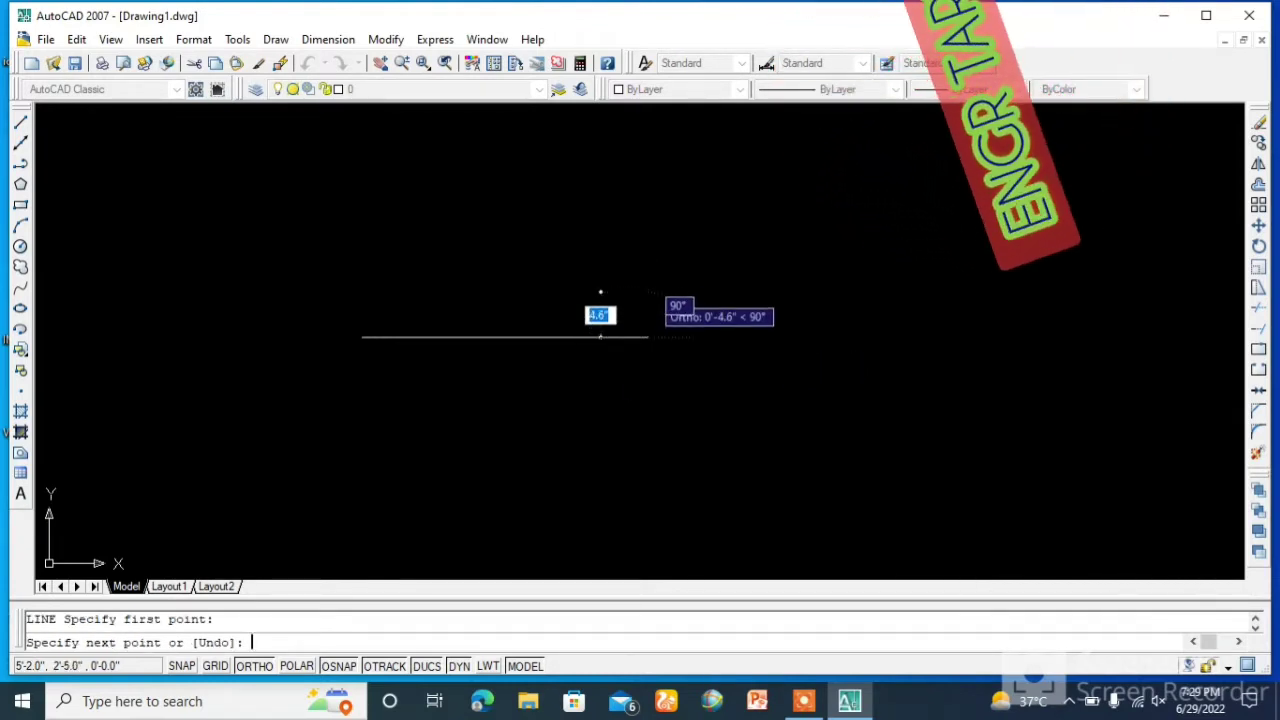
key(Return)
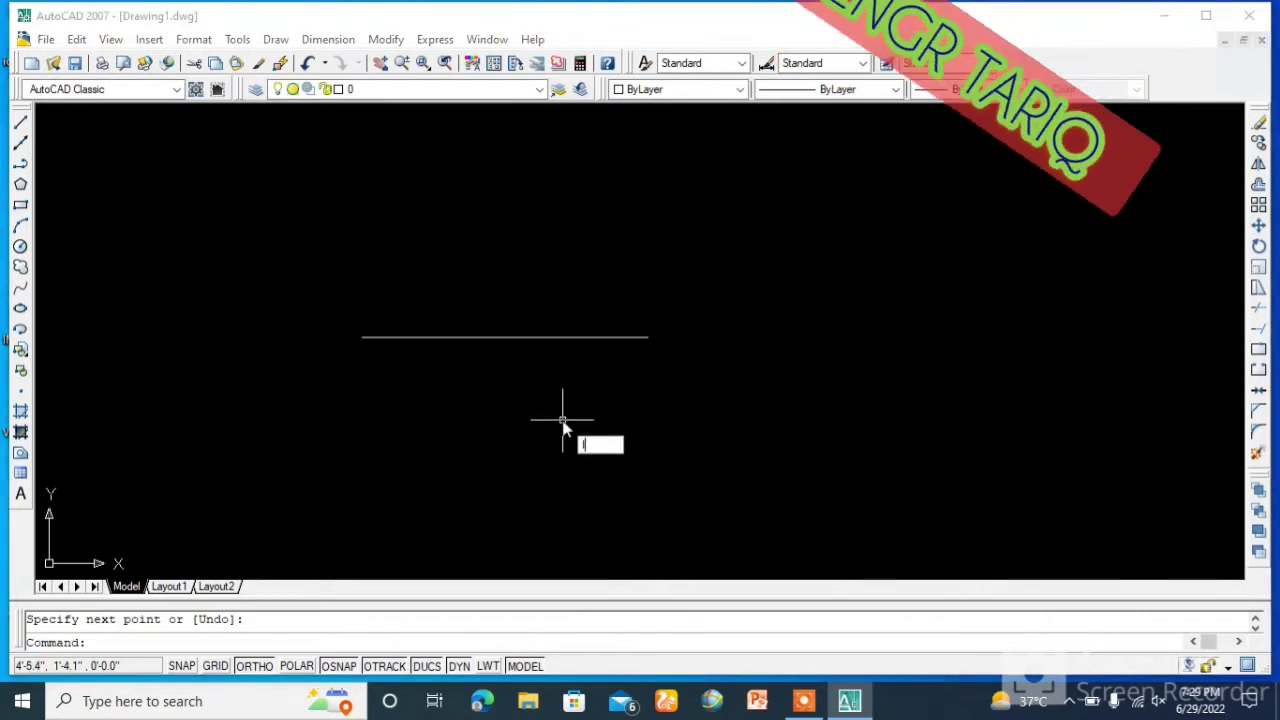
Step: Draw a vertical line rising straight up from the horizontal line's midpoint
text(l)
key(Return)
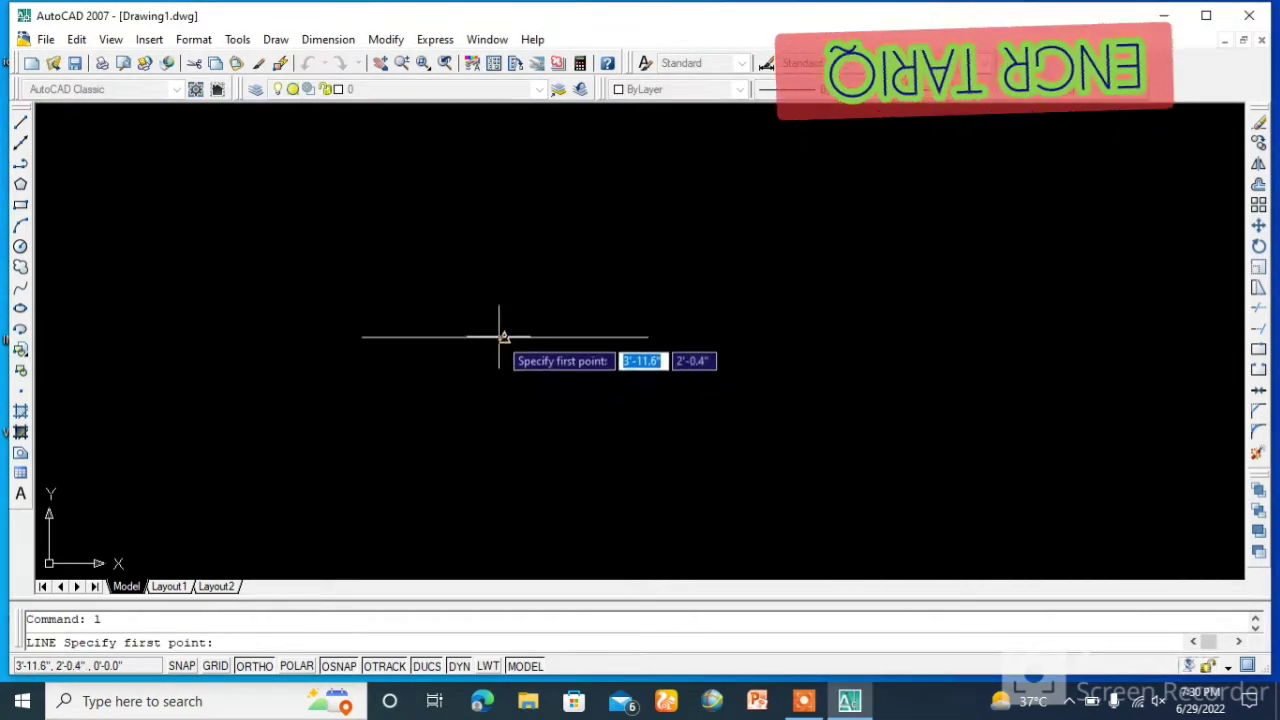
click(503, 337)
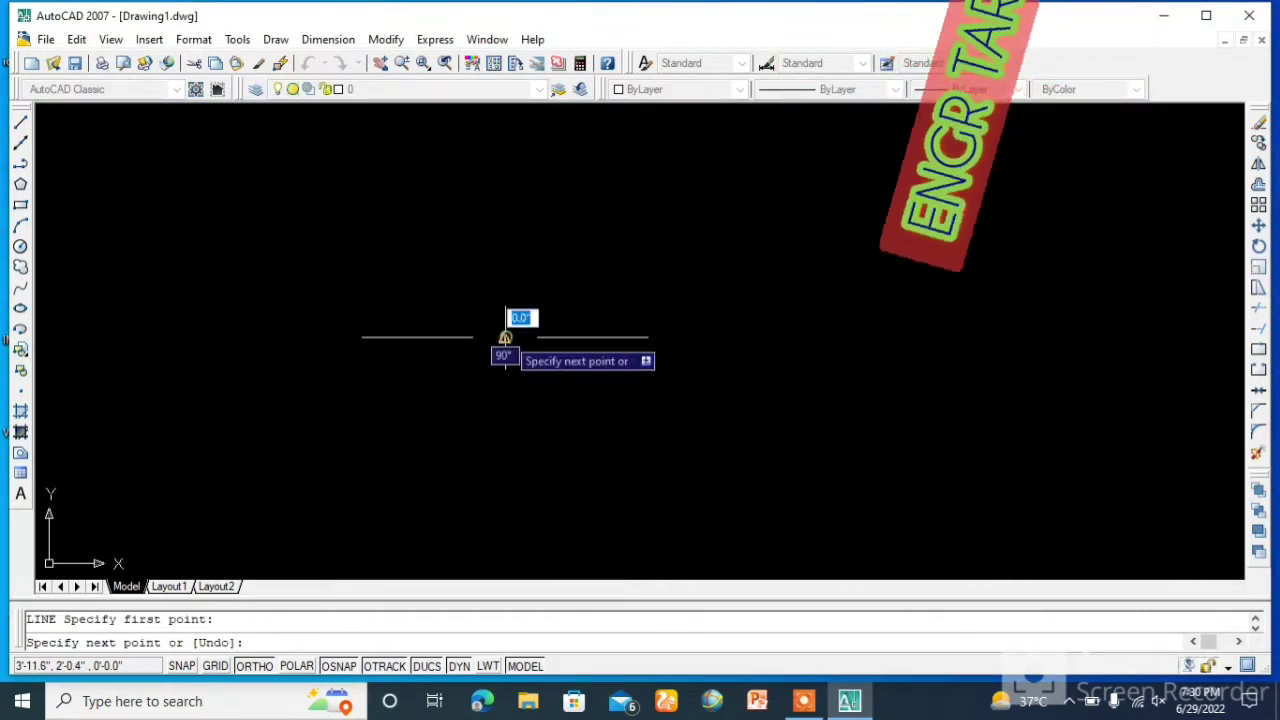
click(503, 231)
key(Return)
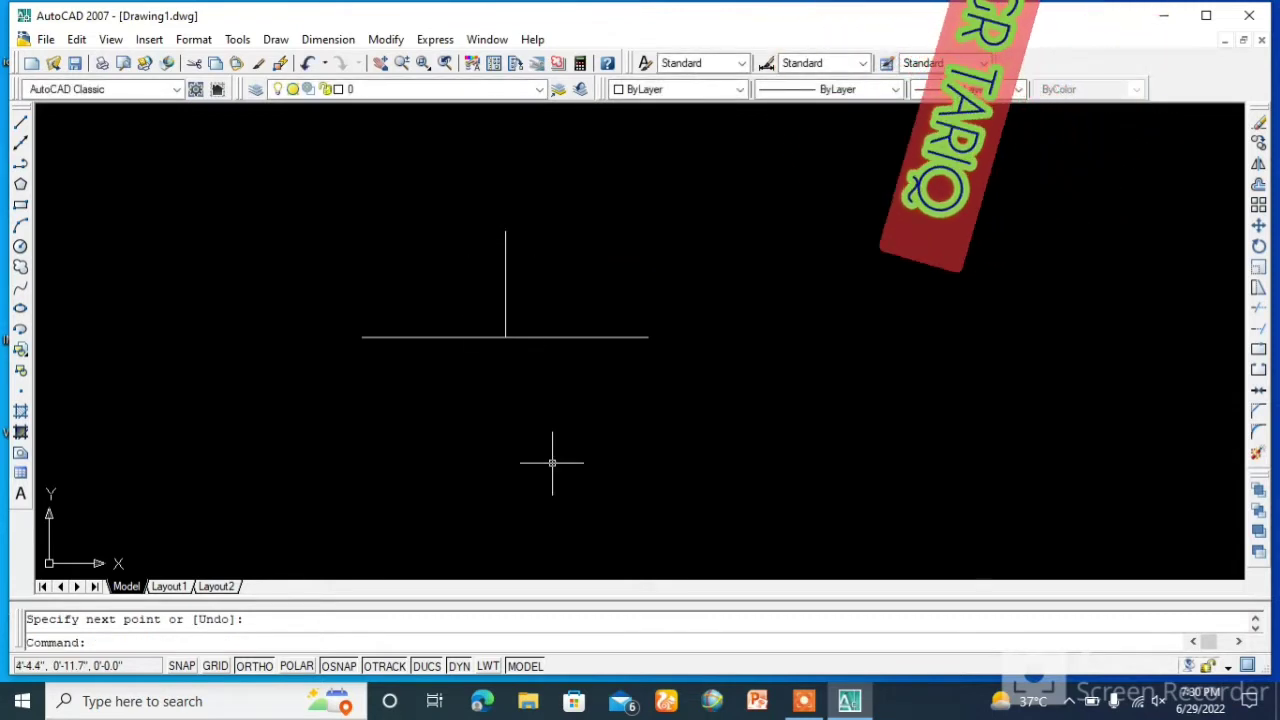
text(l)
key(Return)
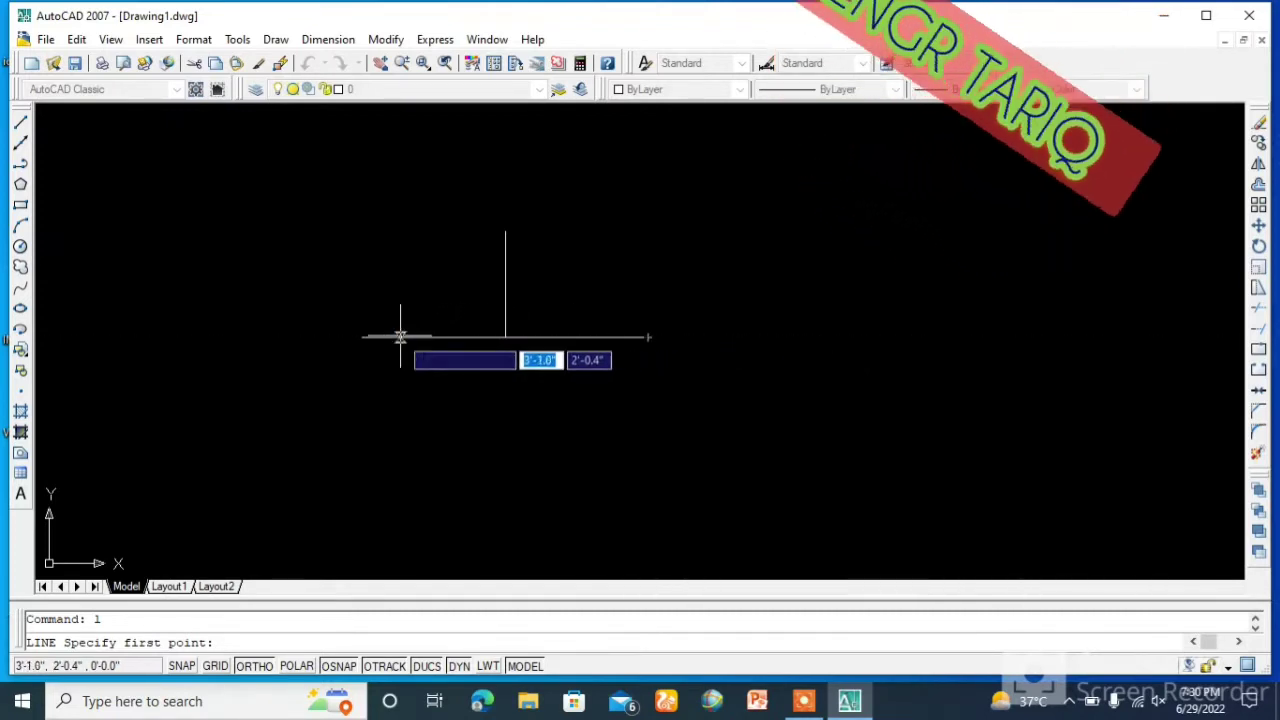
Step: From the horizontal line's left endpoint, draw connected orthogonal segments: down, left, up, right, down, left, up
click(362, 337)
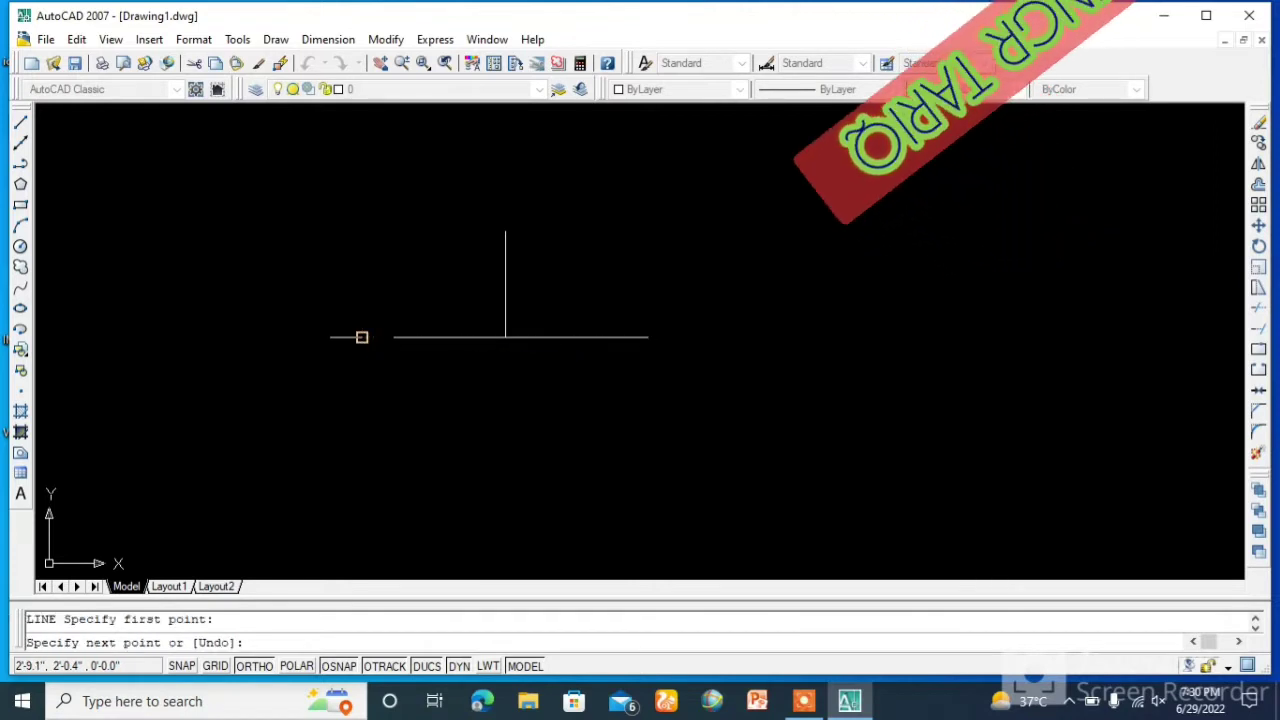
click(362, 477)
click(229, 477)
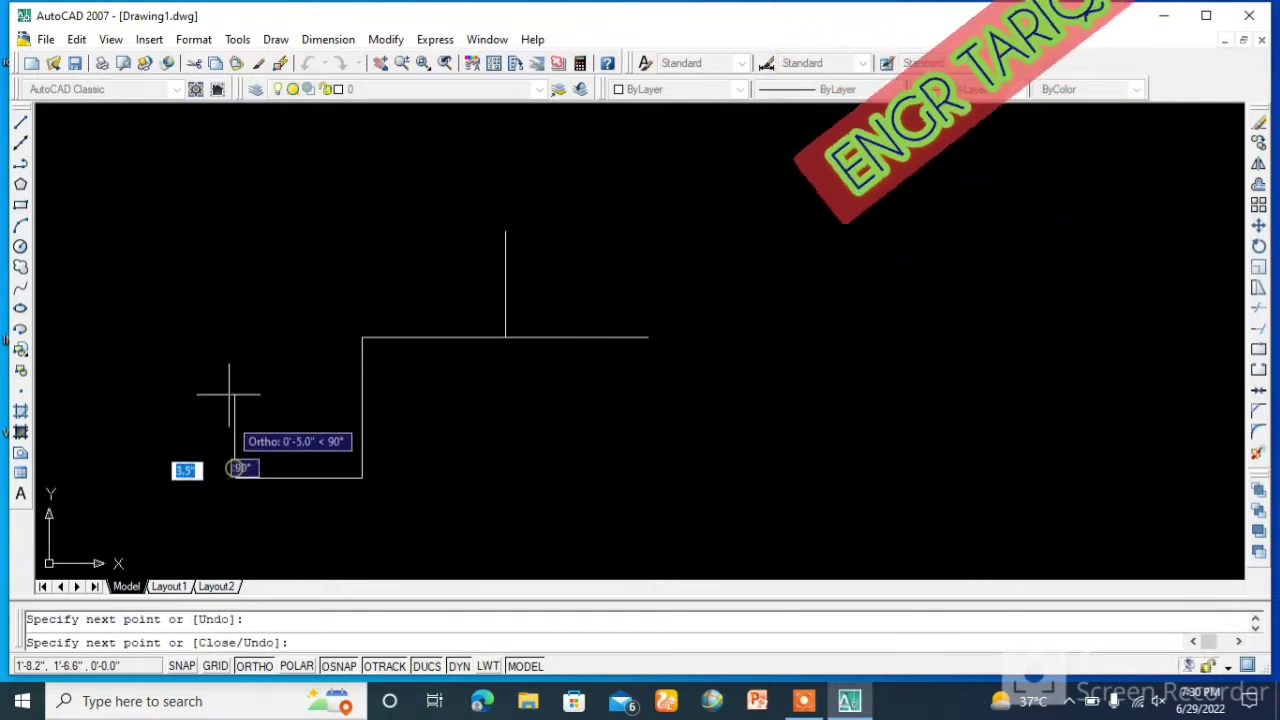
click(234, 291)
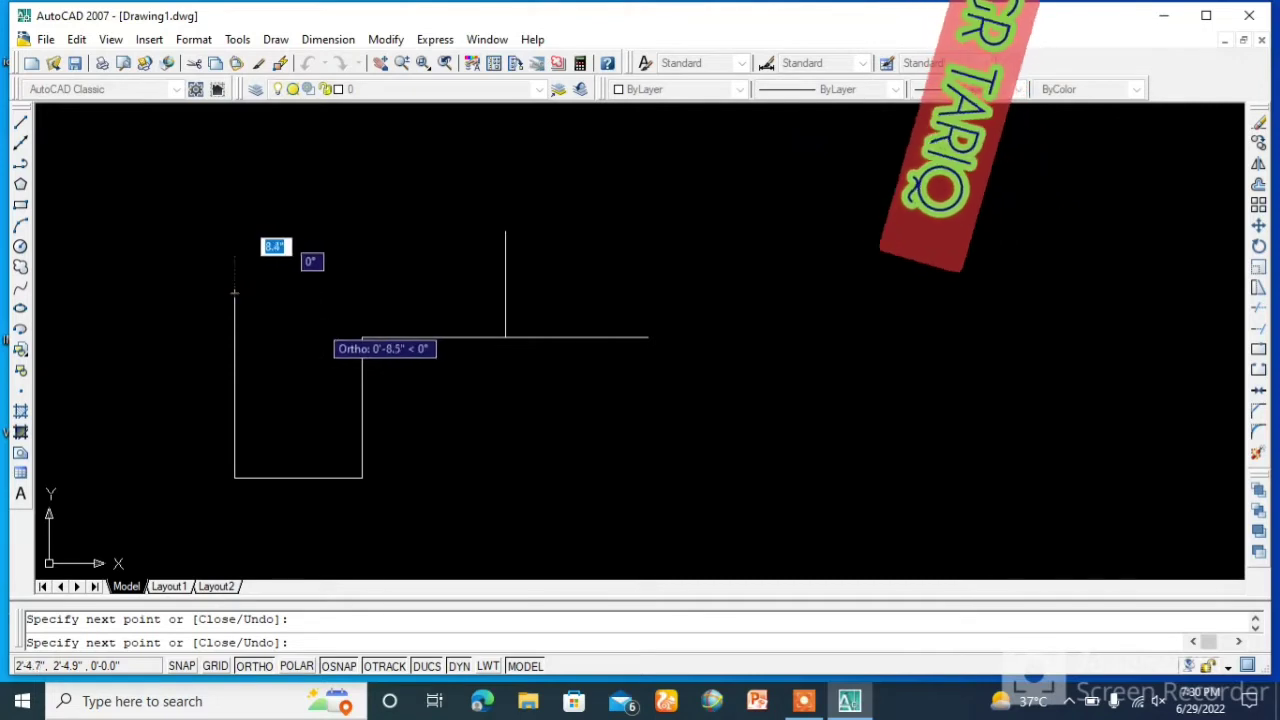
click(319, 421)
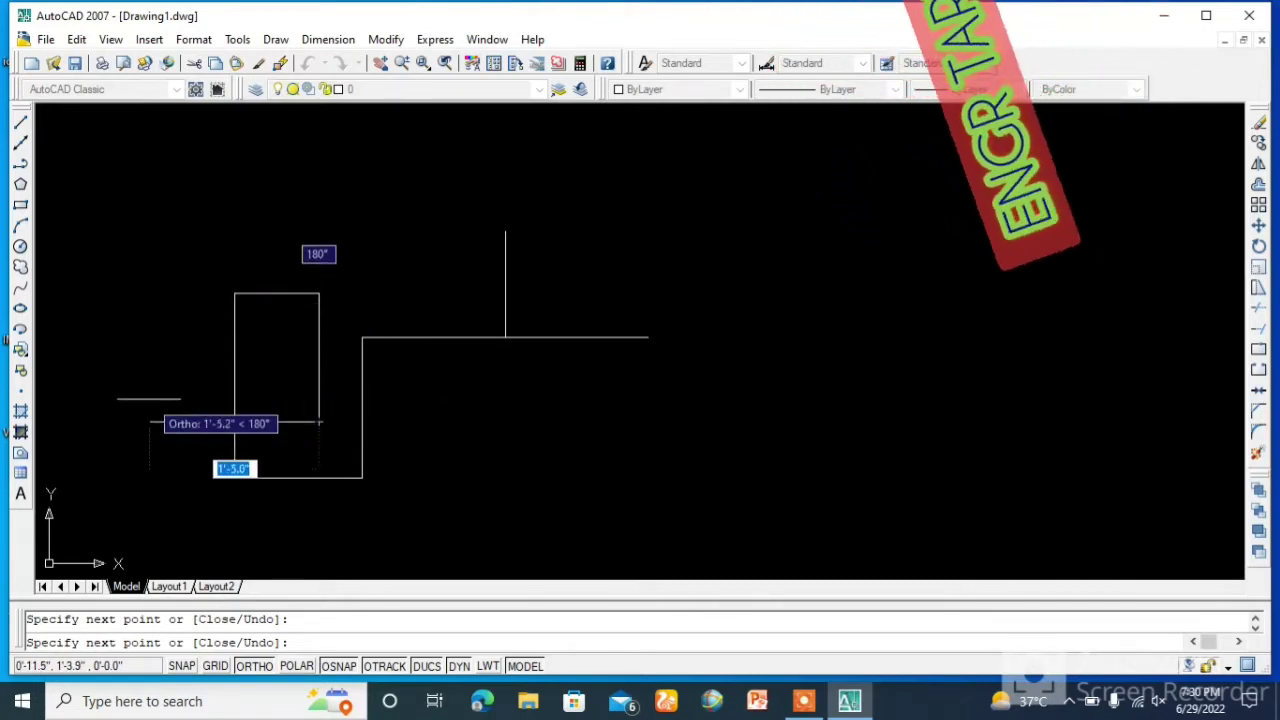
click(148, 421)
click(142, 234)
key(Return)
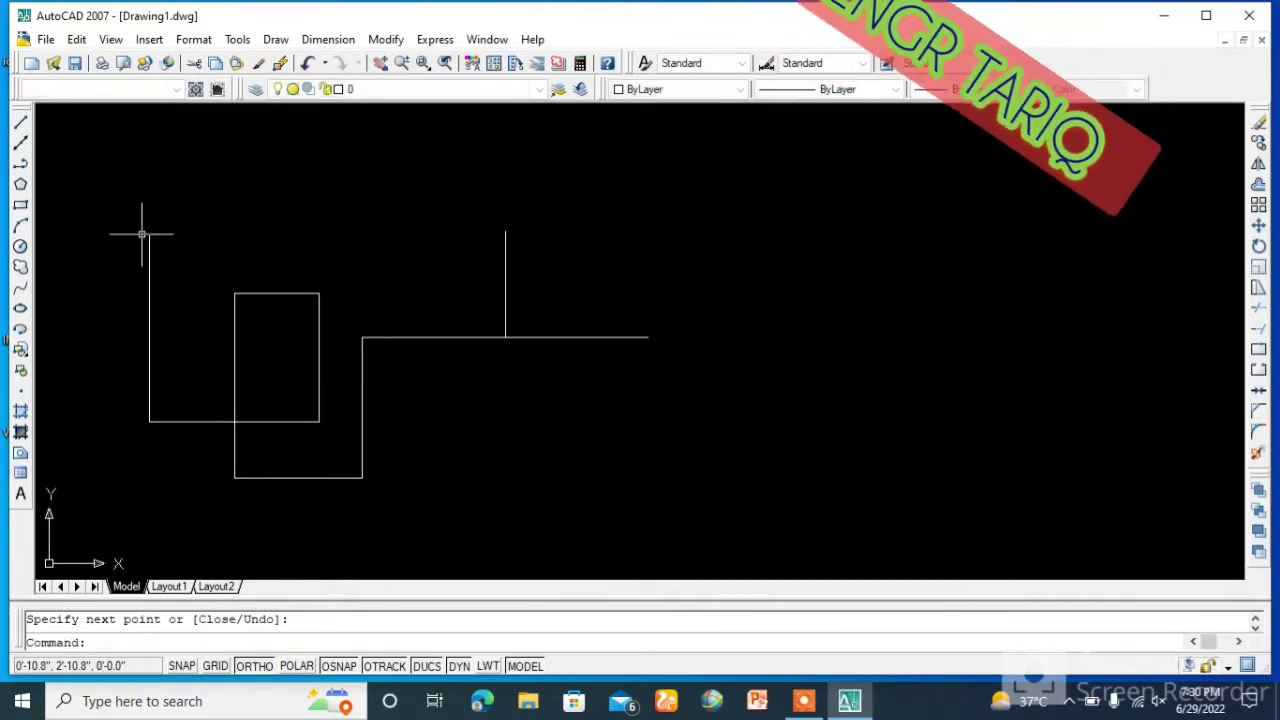
text(l)
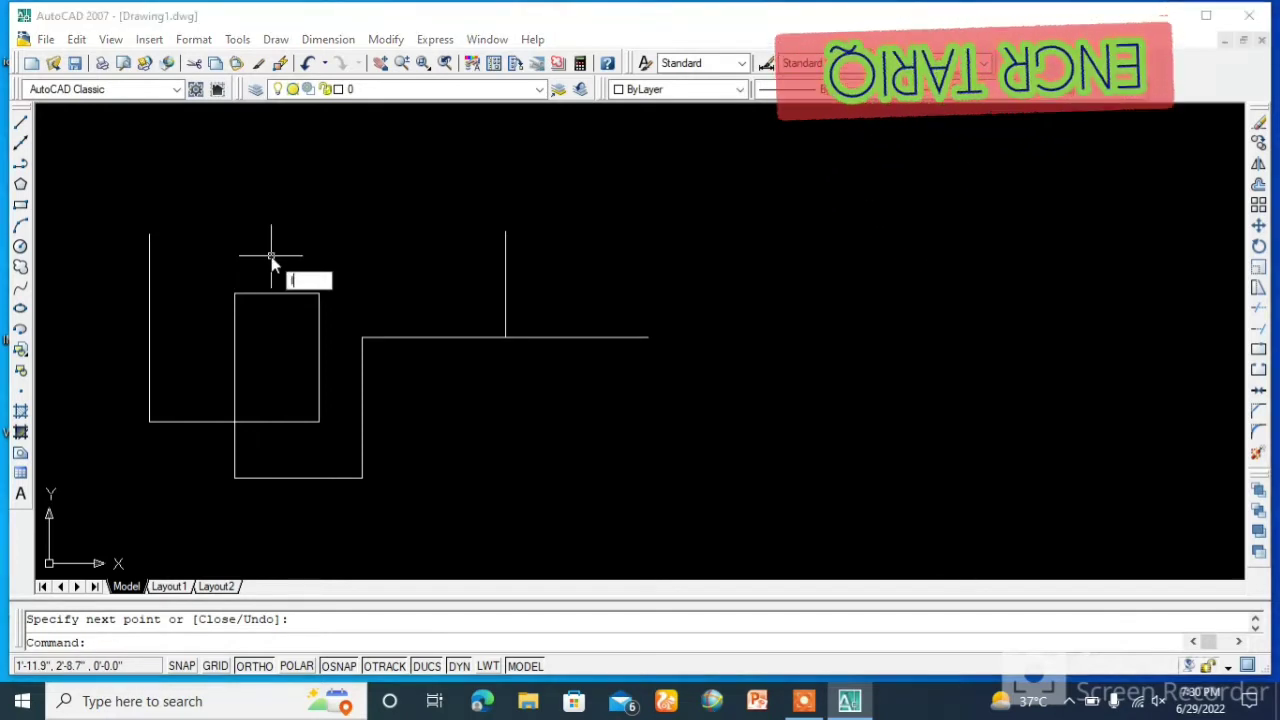
key(Return)
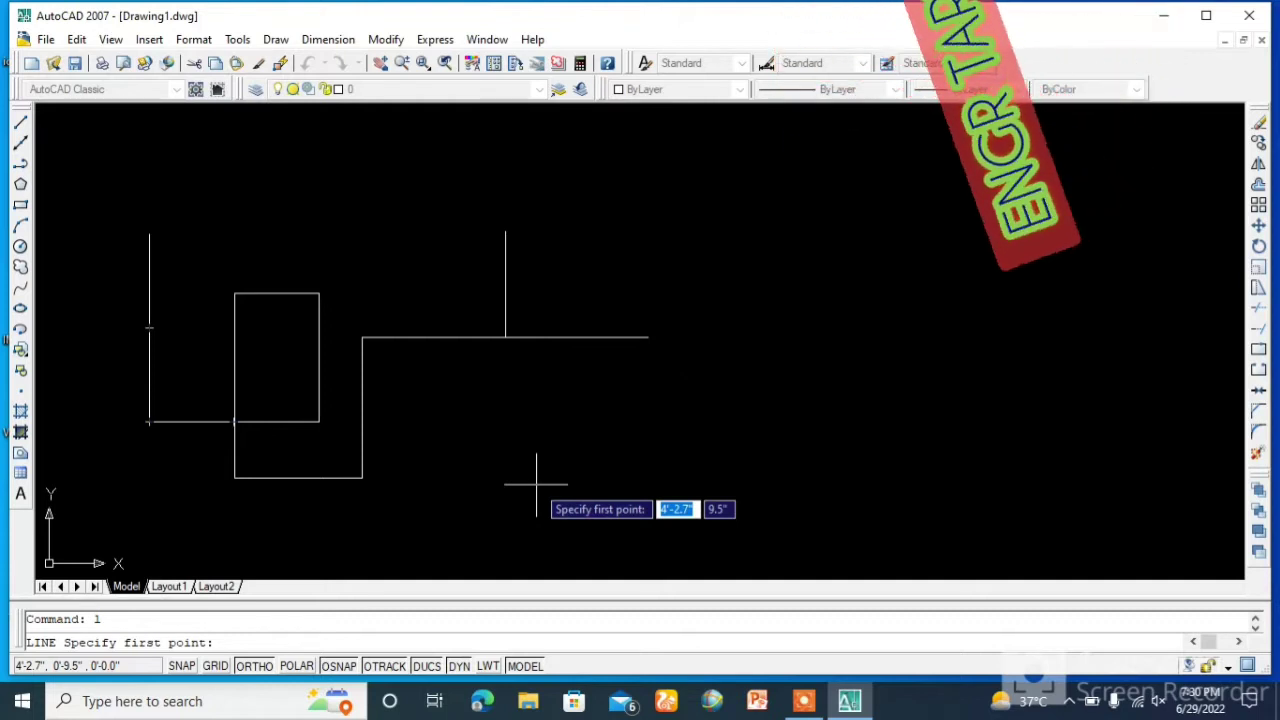
right_click(336, 667)
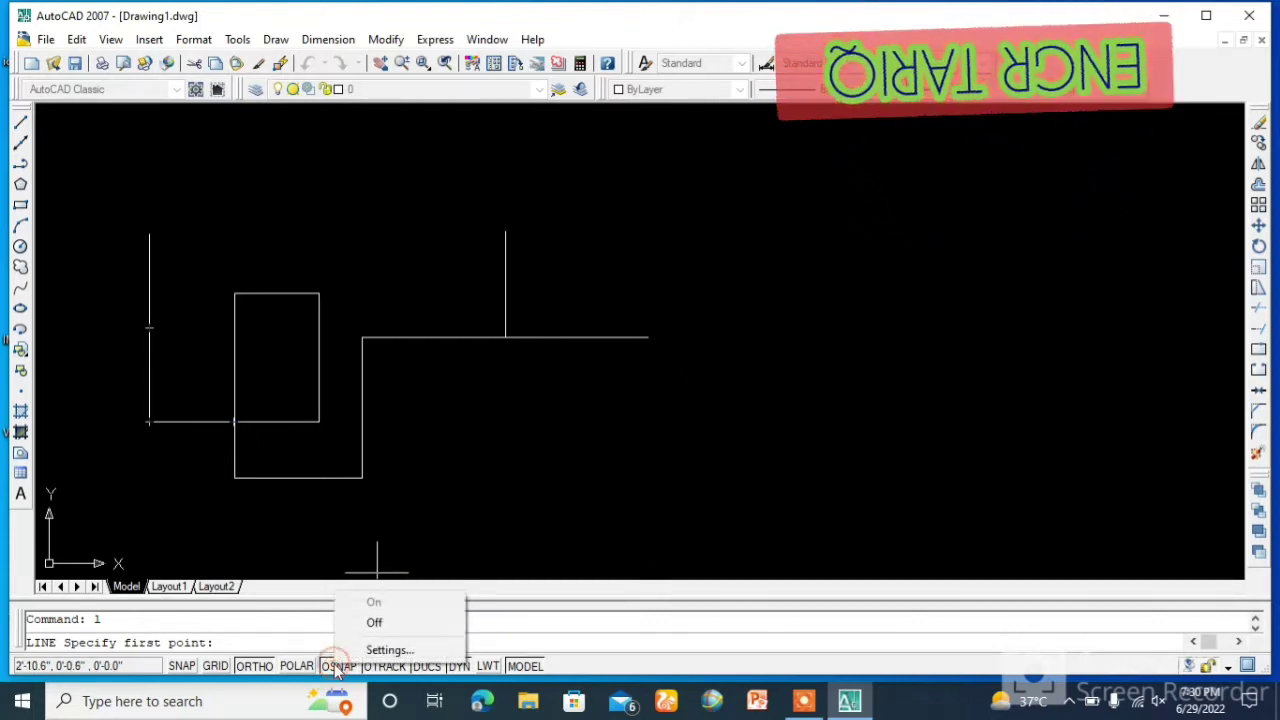
click(389, 651)
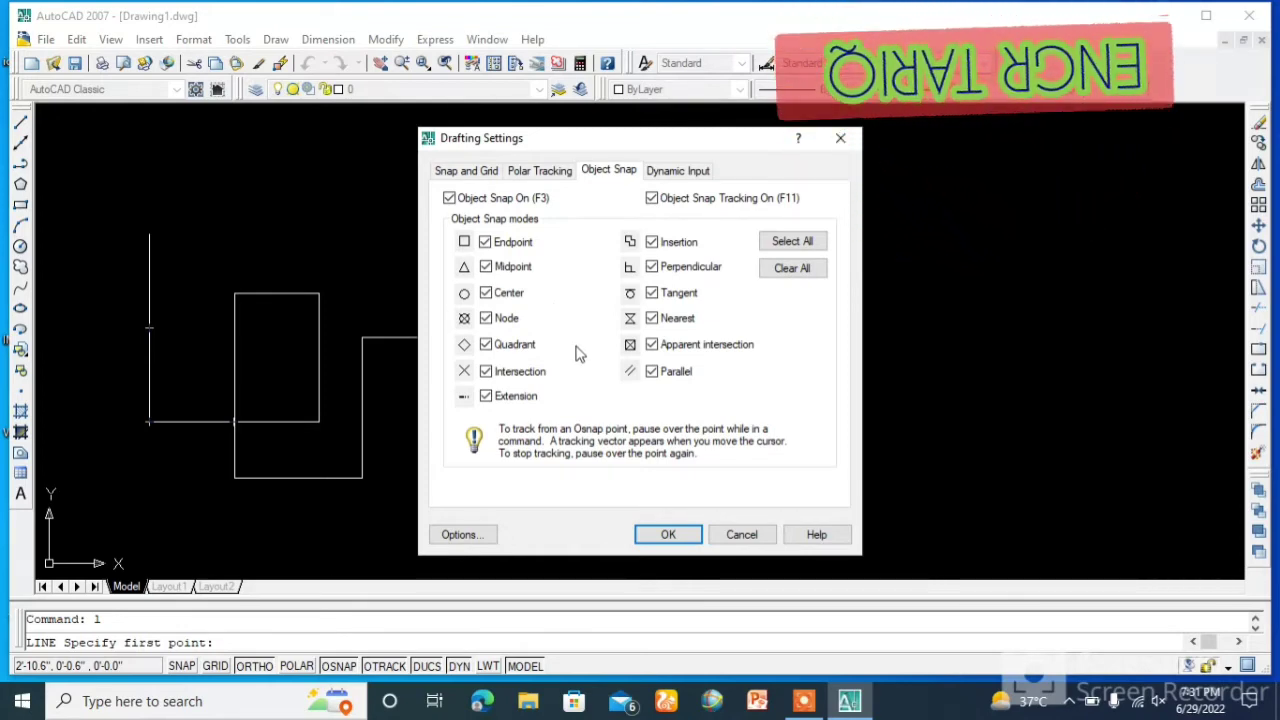
click(667, 536)
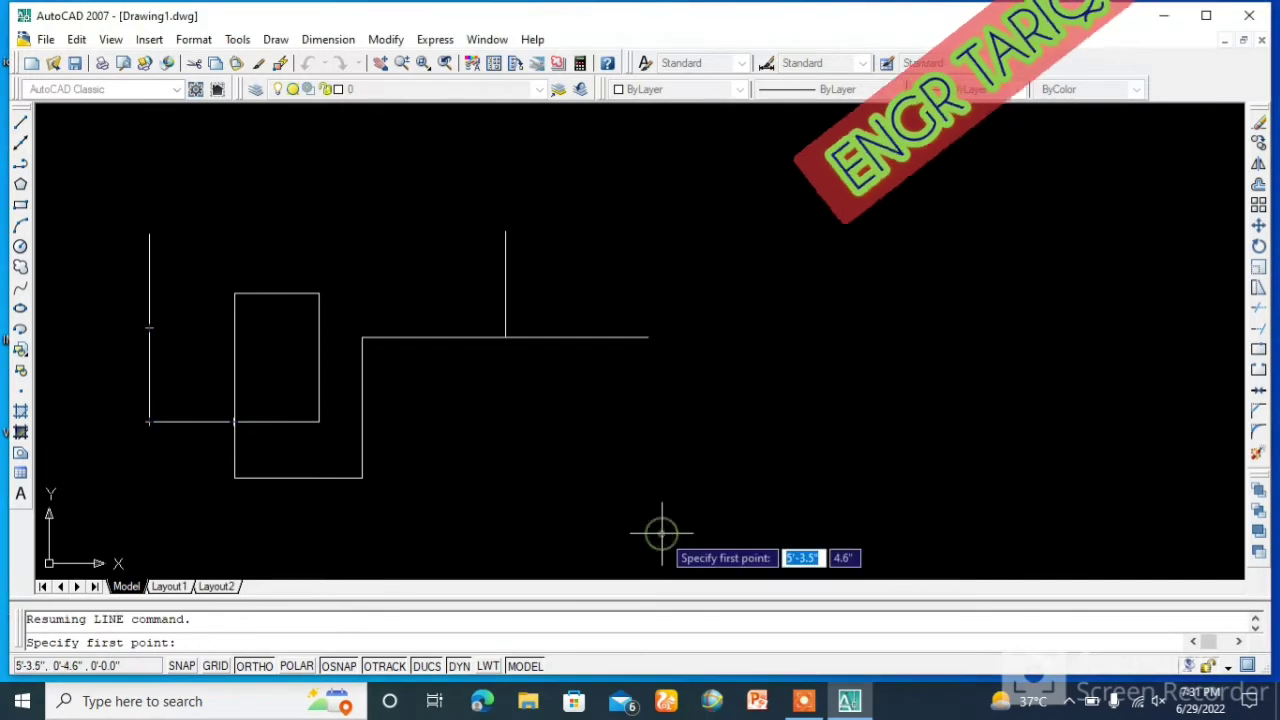